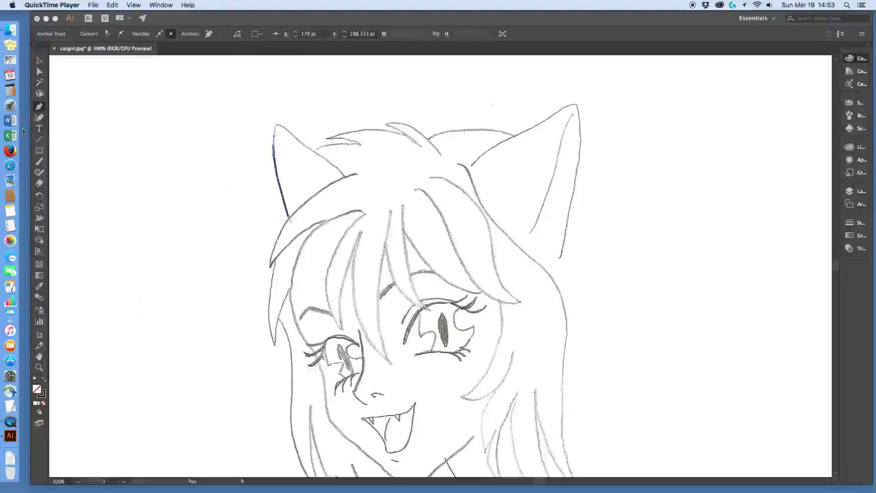
# - Trace the left ear in black, up the outer edge and down the inner edge to the hairline
pyautogui.click(39, 107)
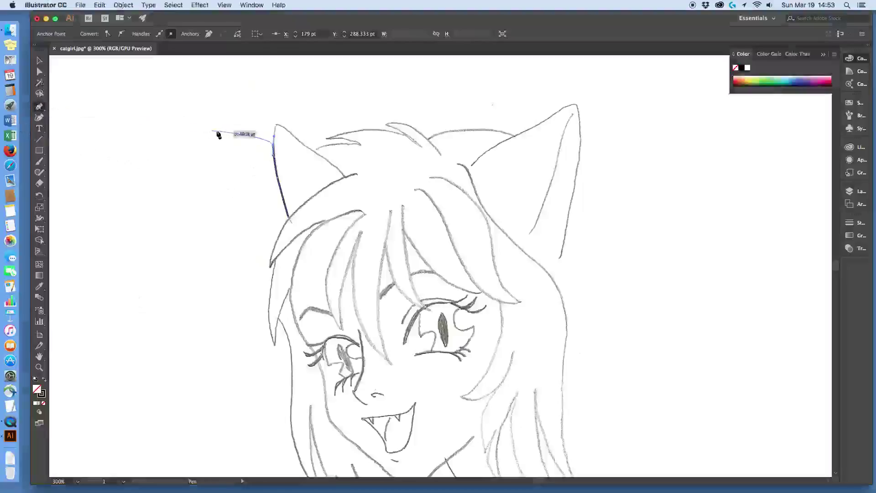
pyautogui.moveTo(272, 128); pyautogui.dragTo(337, 169)
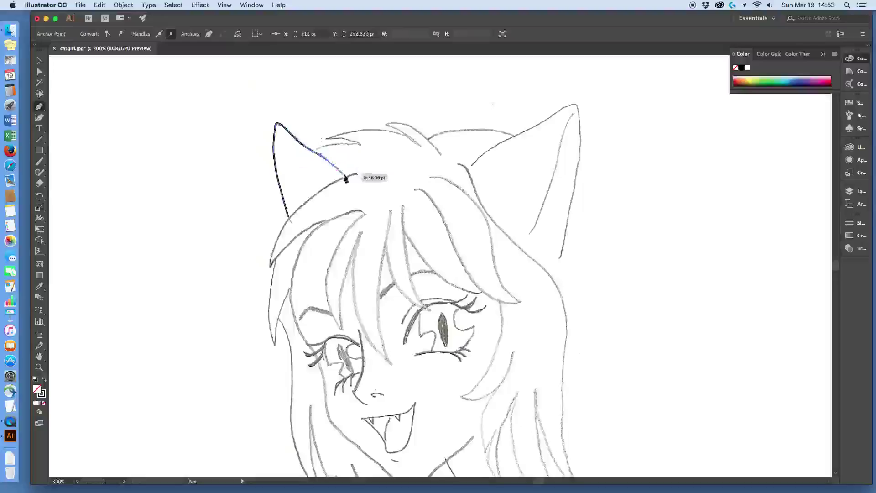
pyautogui.click(346, 179)
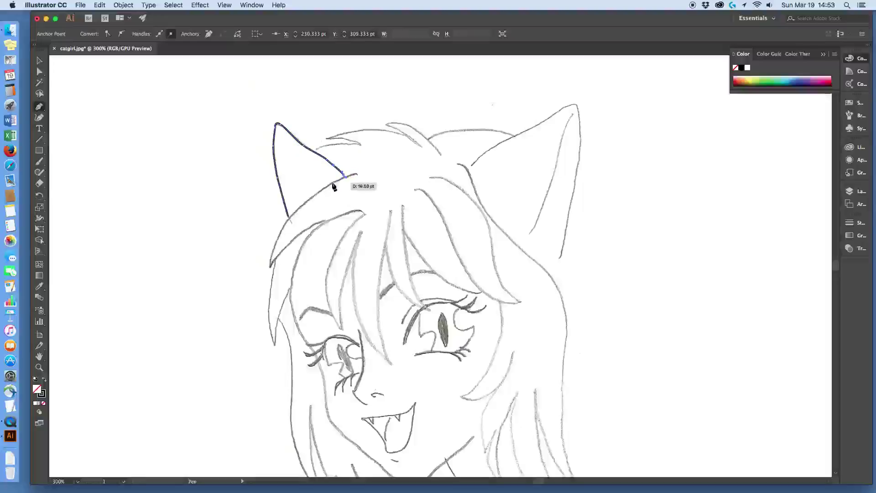
pyautogui.press('Return')
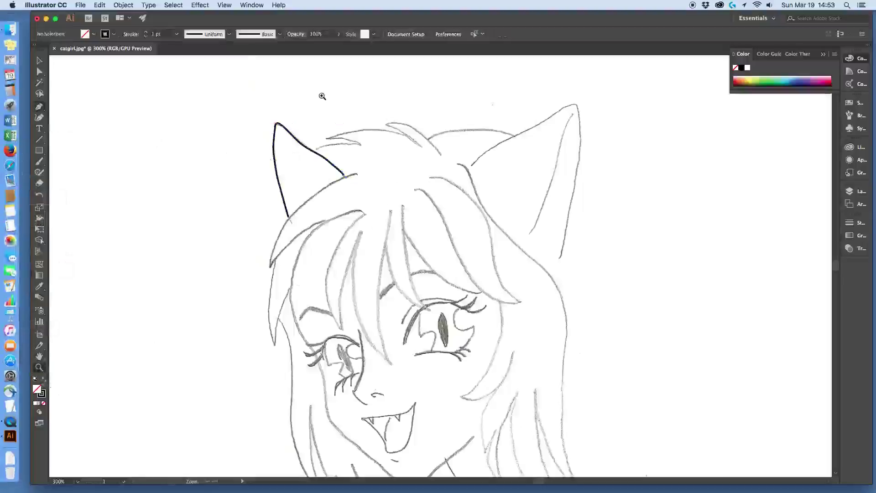
# - Zoom to about 668% on the traced left ear and scroll to frame the top of the head
pyautogui.moveTo(322, 97); pyautogui.dragTo(331, 188)
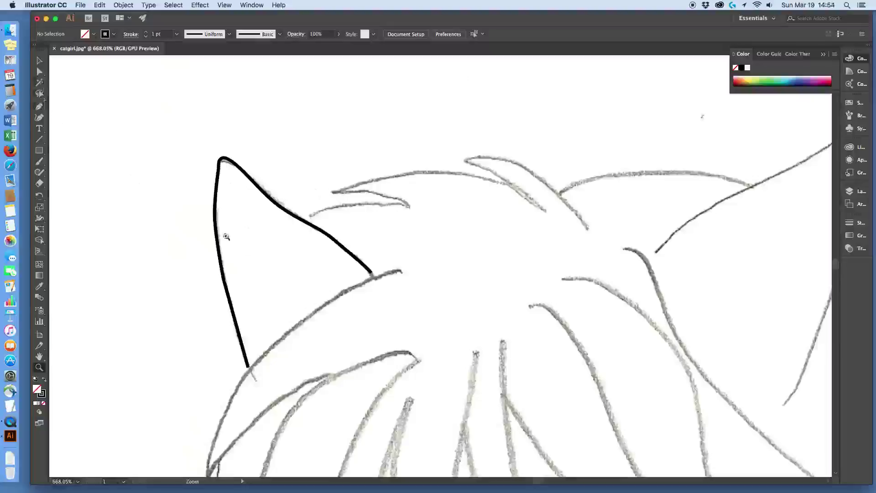
pyautogui.scroll(-4, 401, 320)
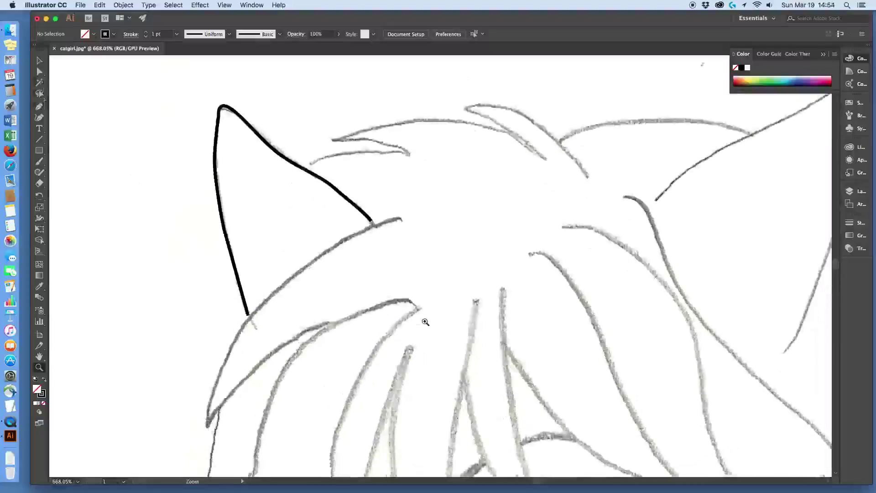
pyautogui.scroll(-2, 426, 321)
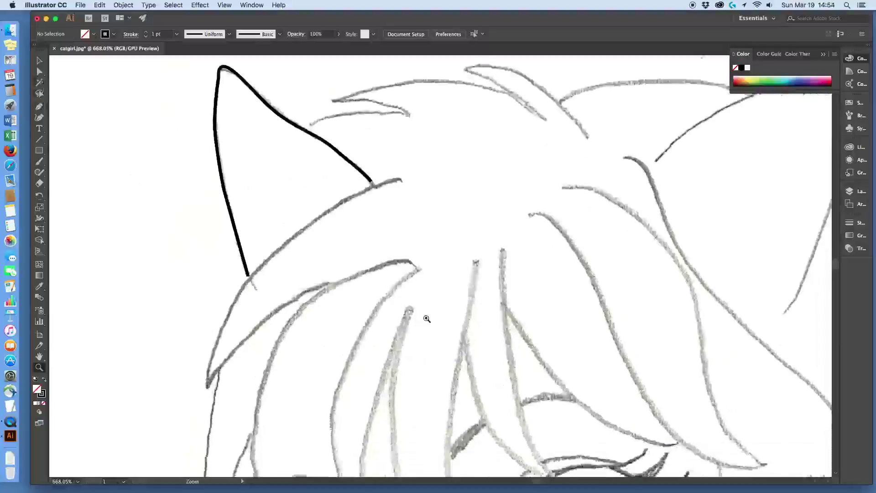
pyautogui.scroll(2, 424, 296)
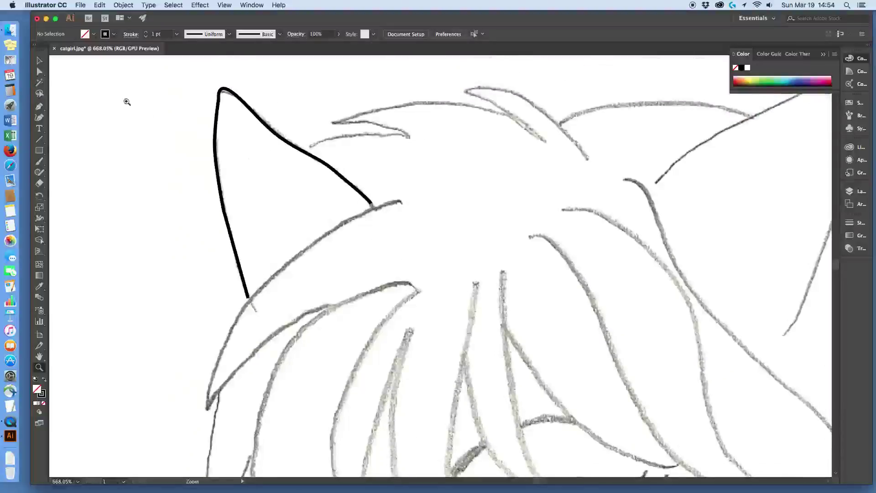
# - Start a new path on the ear outline and trace the first hair spike to its tip
pyautogui.click(39, 106)
pyautogui.click(306, 151)
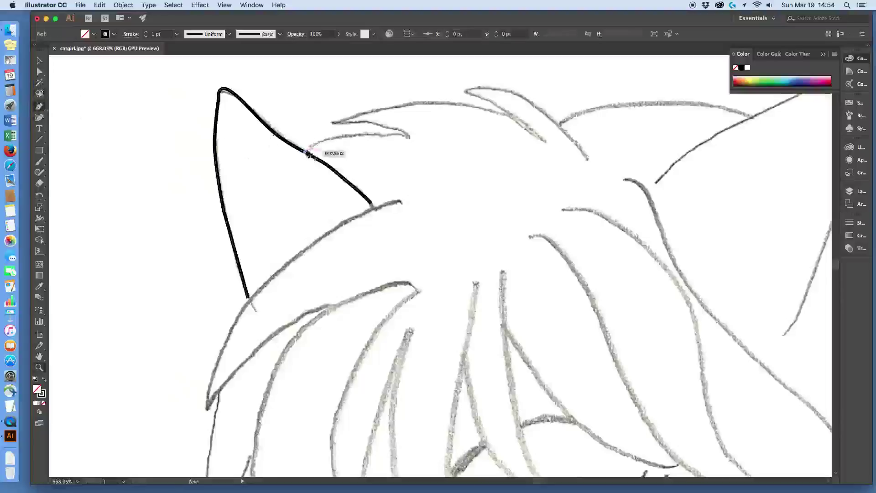
pyautogui.click(318, 142)
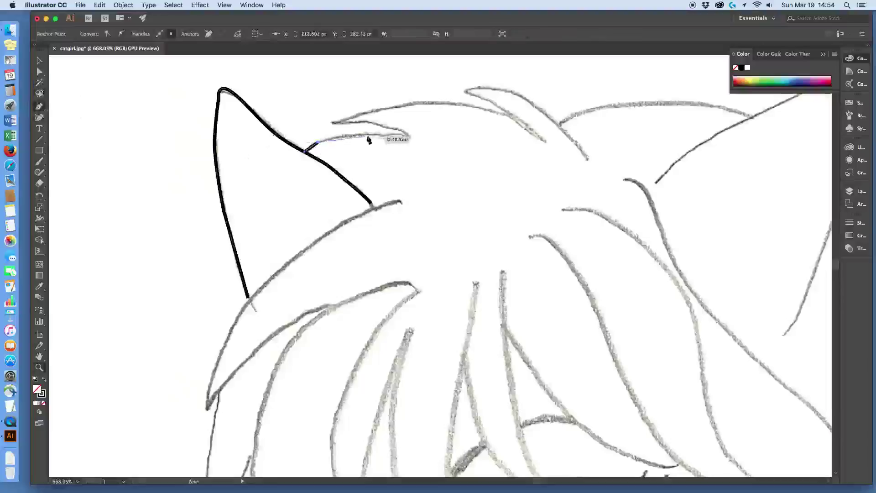
pyautogui.moveTo(368, 134); pyautogui.dragTo(402, 111)
pyautogui.click(409, 141)
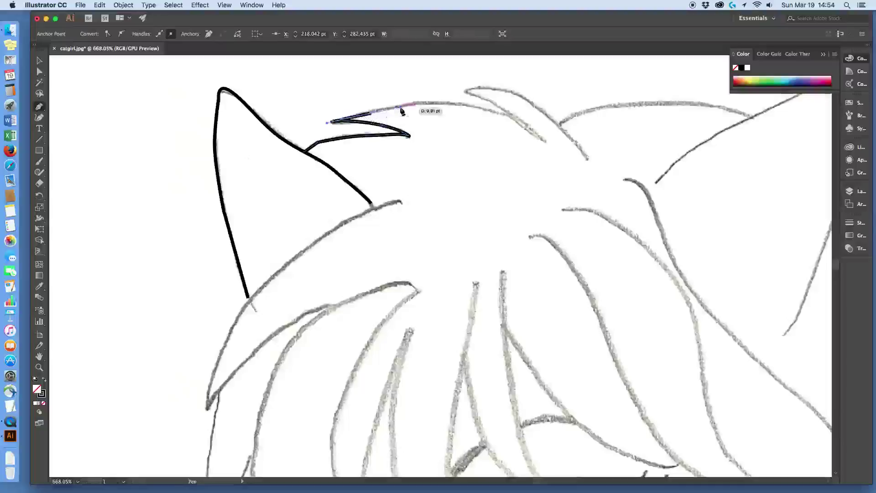
# - Continue the outline over the middle hair spike and down its right edge
pyautogui.moveTo(469, 106); pyautogui.dragTo(525, 127)
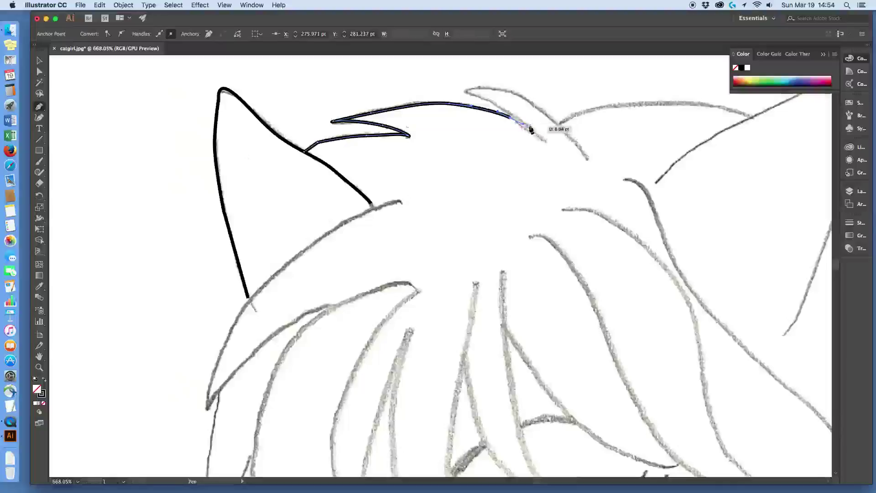
pyautogui.click(529, 129)
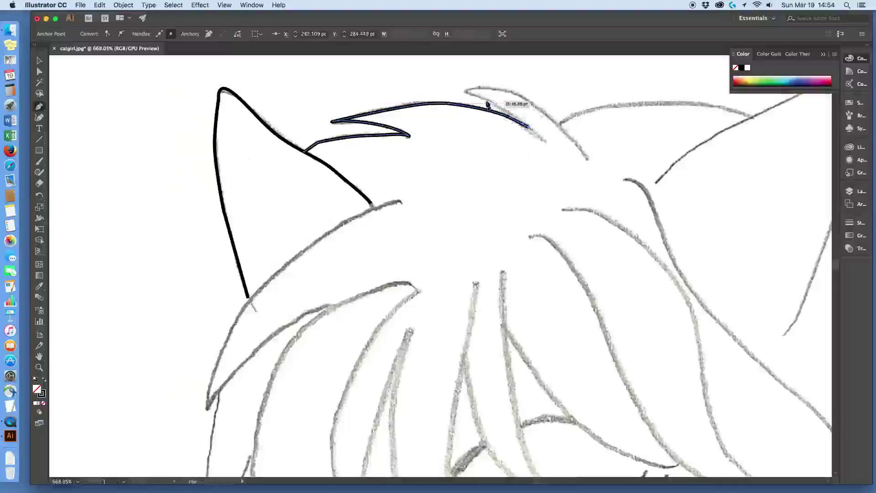
pyautogui.moveTo(485, 101)
pyautogui.mouseDown()
pyautogui.moveTo(474, 93)
pyautogui.moveTo(485, 84)
pyautogui.mouseUp()
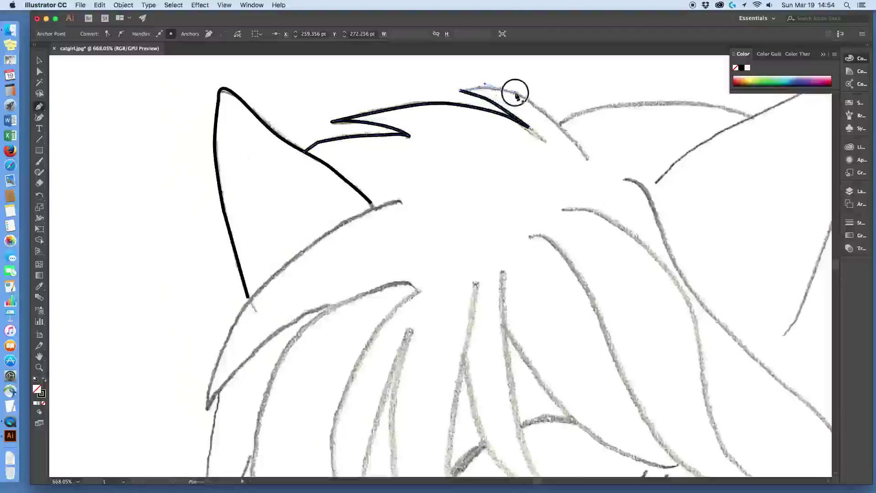
pyautogui.click(516, 94)
pyautogui.moveTo(554, 121); pyautogui.dragTo(593, 172)
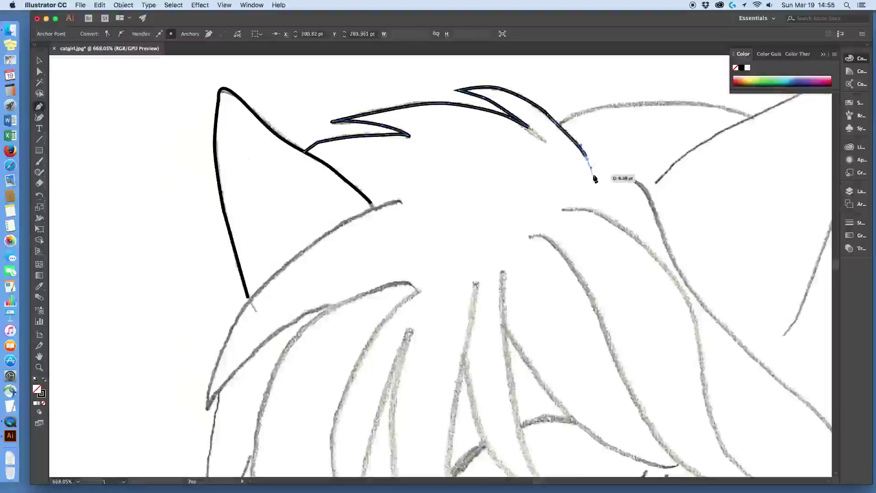
# - Trace a new curved hair line across the top right of the head, ending at the right ear
pyautogui.keyDown('super'); pyautogui.click(588, 183); pyautogui.keyUp('super')
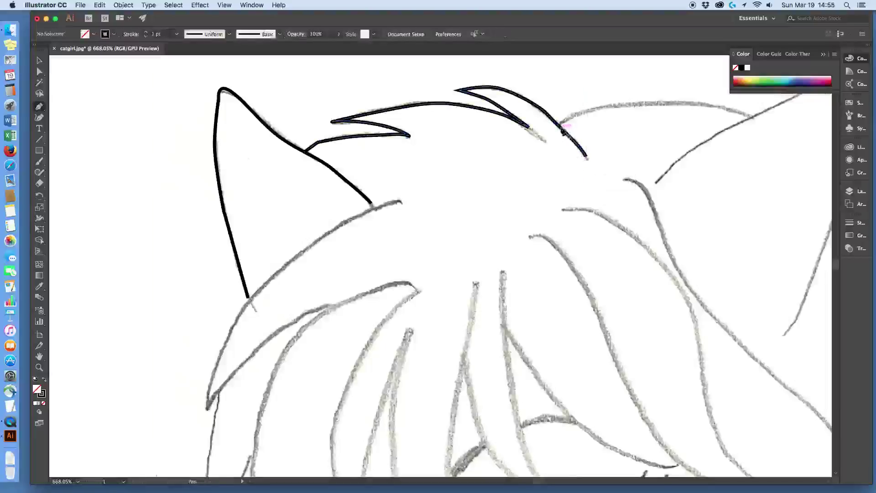
pyautogui.click(572, 109)
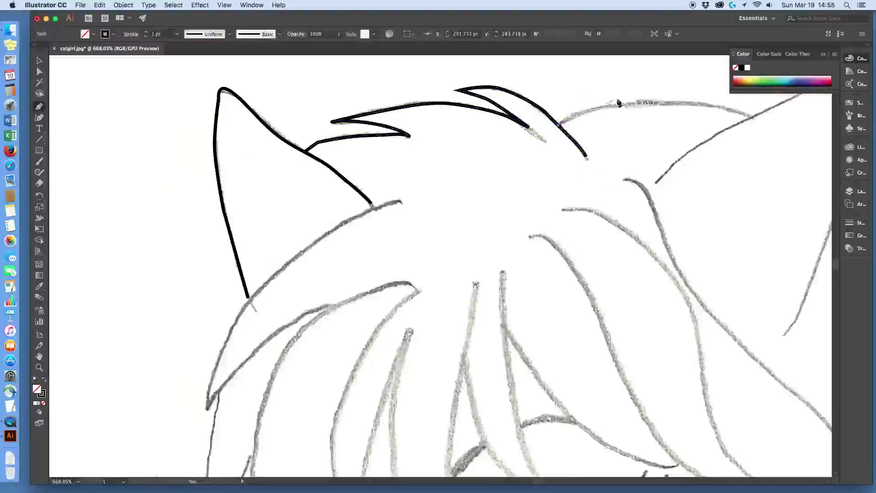
pyautogui.moveTo(648, 102)
pyautogui.mouseDown()
pyautogui.moveTo(696, 121)
pyautogui.moveTo(788, 97)
pyautogui.moveTo(720, 109)
pyautogui.moveTo(734, 109)
pyautogui.mouseUp()
pyautogui.moveTo(735, 109); pyautogui.dragTo(662, 148)
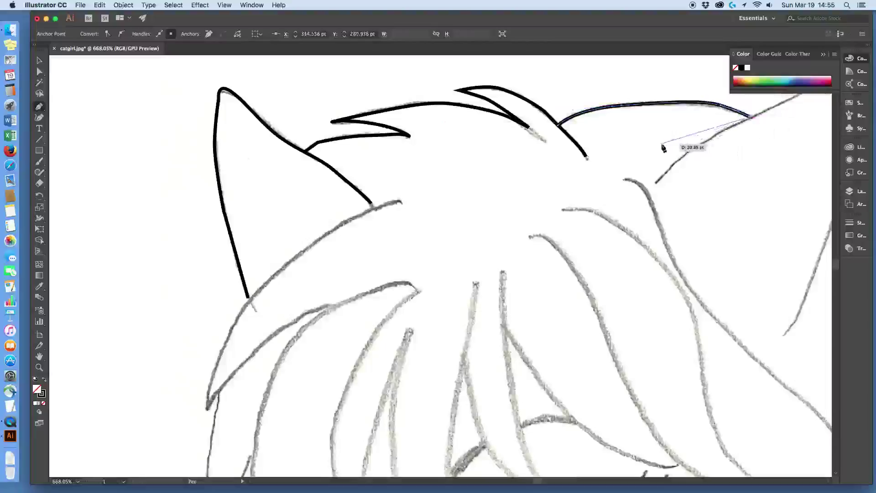
pyautogui.moveTo(663, 148); pyautogui.dragTo(665, 143)
pyautogui.keyDown('super'); pyautogui.click(672, 212); pyautogui.keyUp('super')
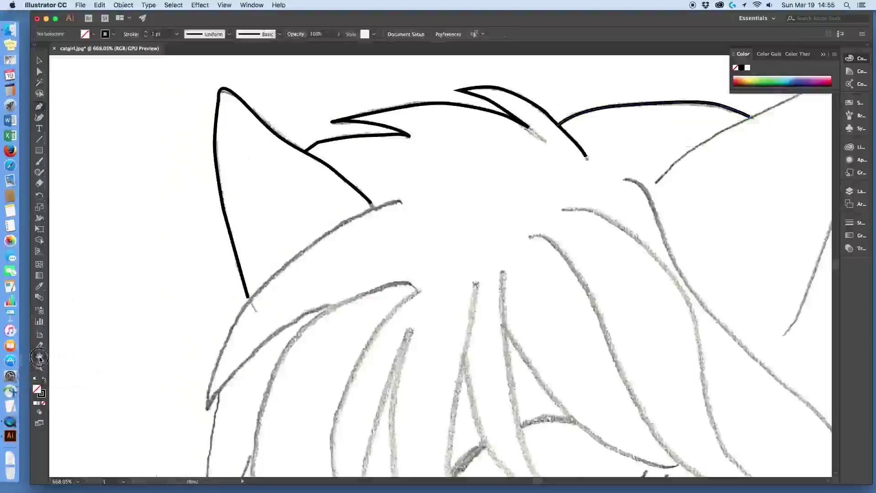
# - Pan to the right ear and trace a path from its base up the edge to the tip
pyautogui.moveTo(695, 203); pyautogui.dragTo(434, 287)
pyautogui.moveTo(498, 310); pyautogui.dragTo(483, 260)
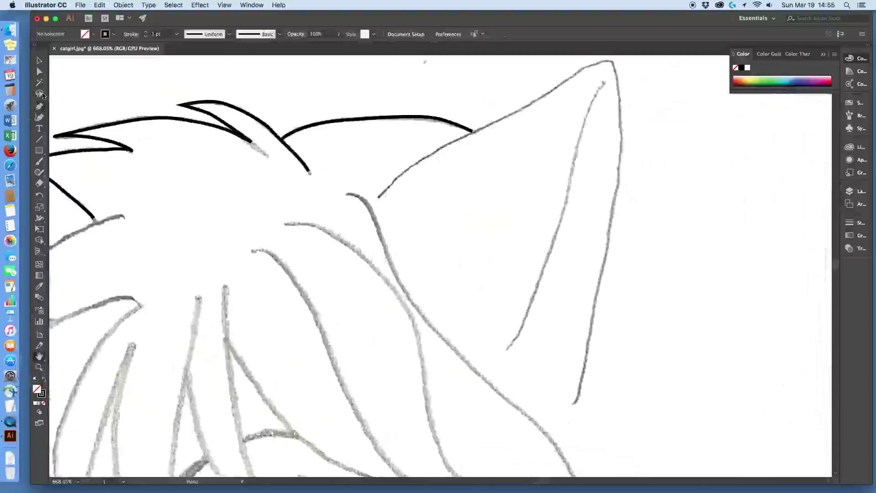
pyautogui.click(41, 107)
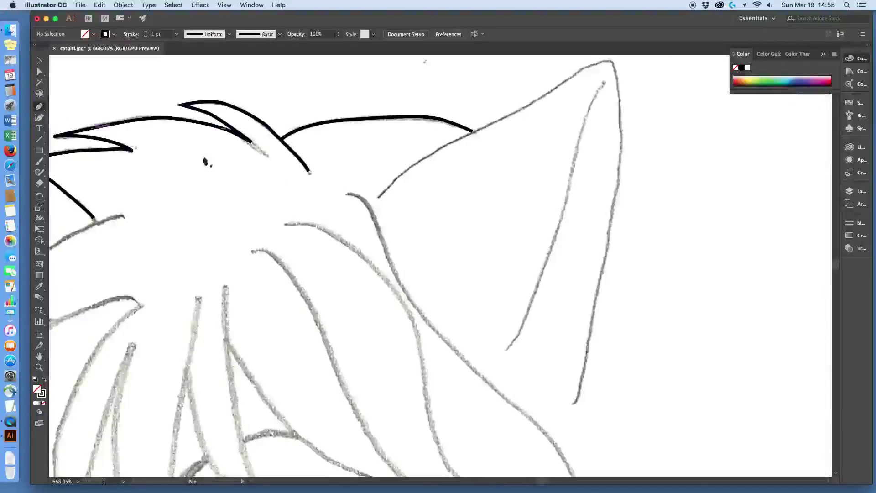
pyautogui.click(379, 197)
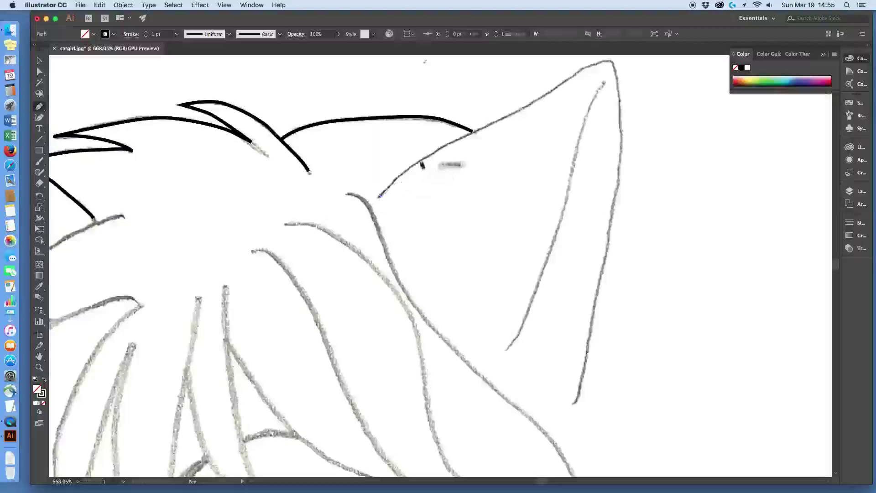
pyautogui.moveTo(422, 161); pyautogui.dragTo(452, 144)
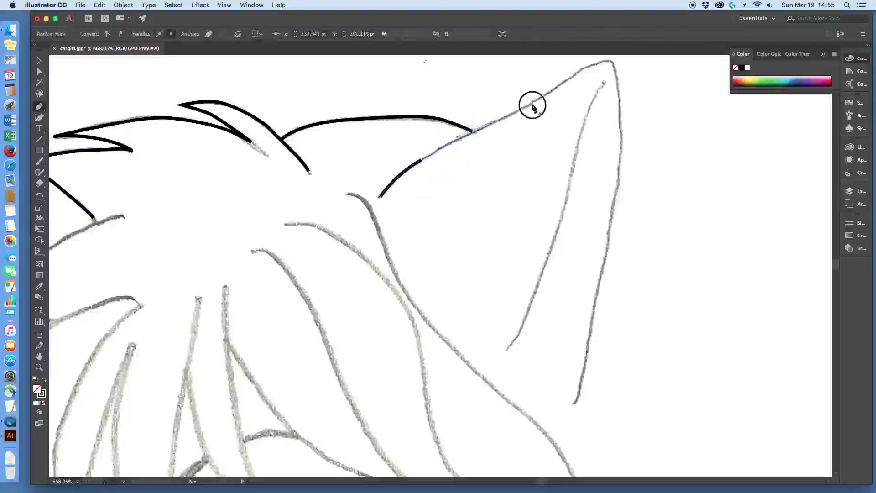
pyautogui.moveTo(532, 102); pyautogui.dragTo(619, 131)
pyautogui.scroll(3, 557, 141)
pyautogui.scroll(2, 583, 172)
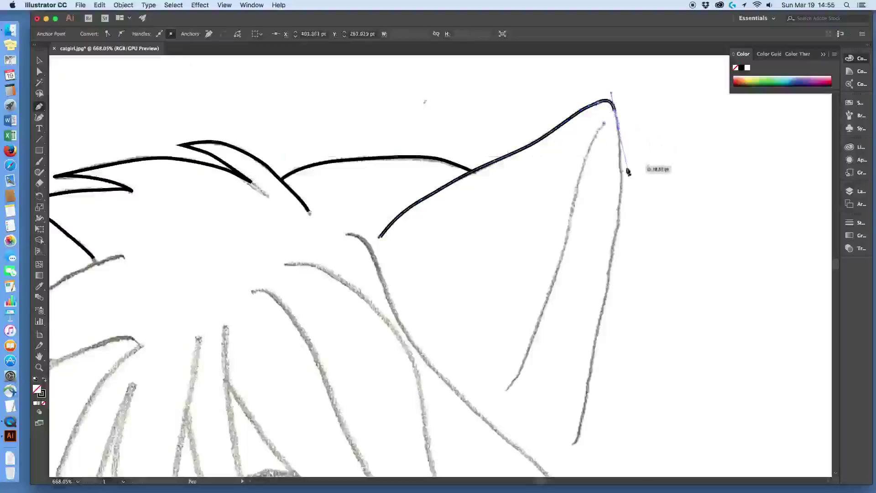
# - Trace the right ear's outer edge down to its base and end the path
pyautogui.click(621, 175)
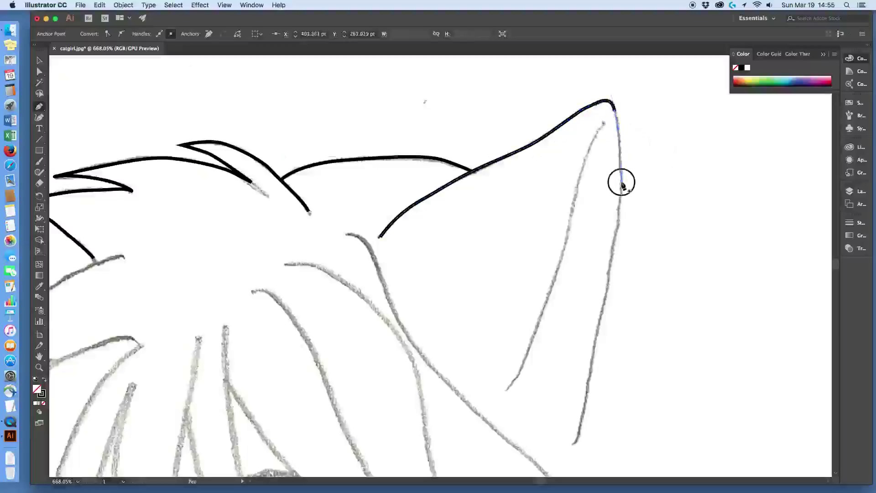
pyautogui.moveTo(613, 250); pyautogui.dragTo(606, 278)
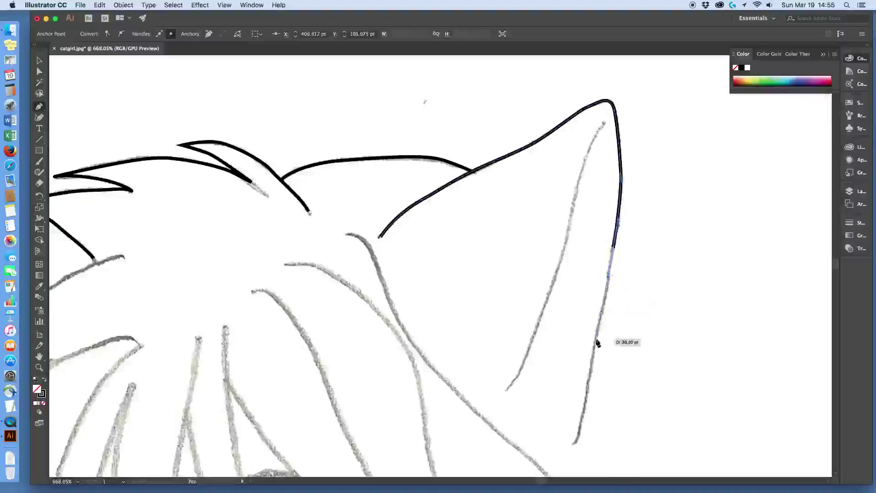
pyautogui.moveTo(598, 343); pyautogui.dragTo(593, 358)
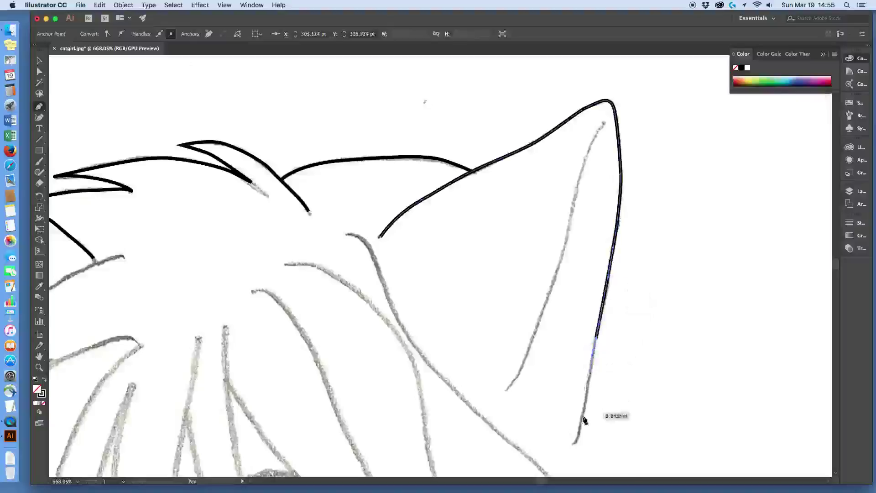
pyautogui.moveTo(579, 437); pyautogui.dragTo(572, 446)
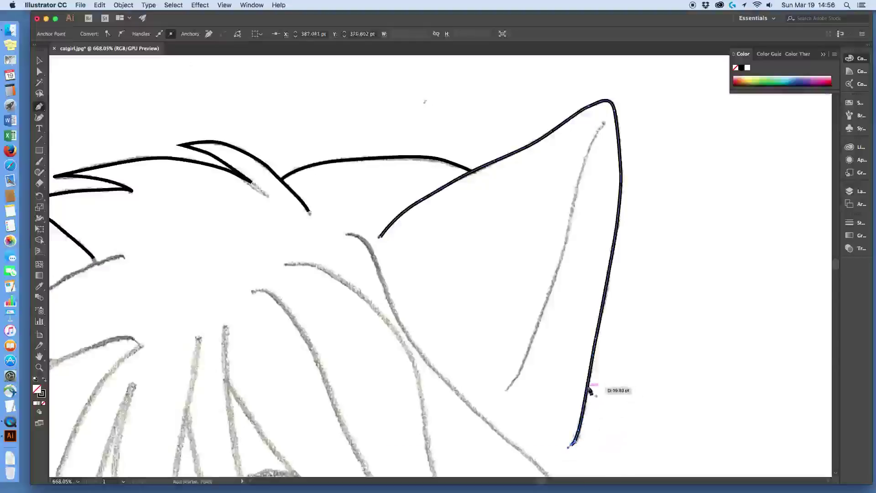
pyautogui.keyDown('super'); pyautogui.click(512, 391); pyautogui.keyUp('super')
# - Trace the right ear's inner line from its bottom up to the tip, then deselect
pyautogui.click(507, 389)
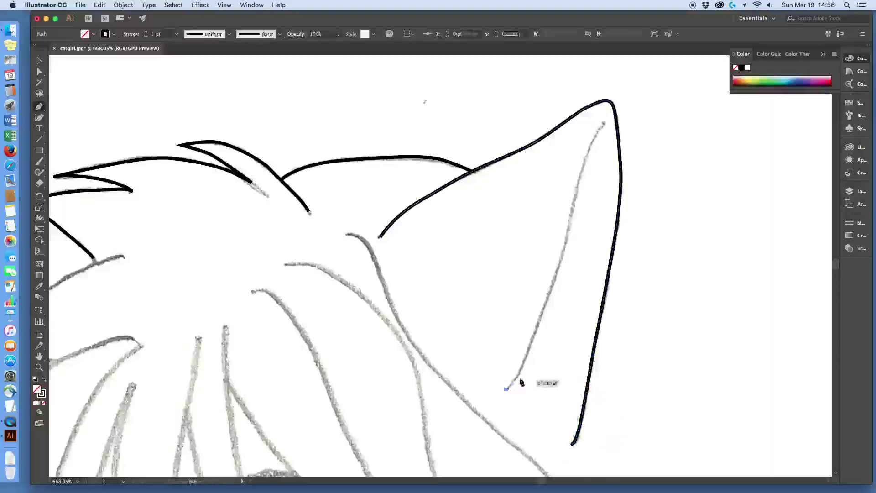
pyautogui.moveTo(526, 358); pyautogui.dragTo(534, 342)
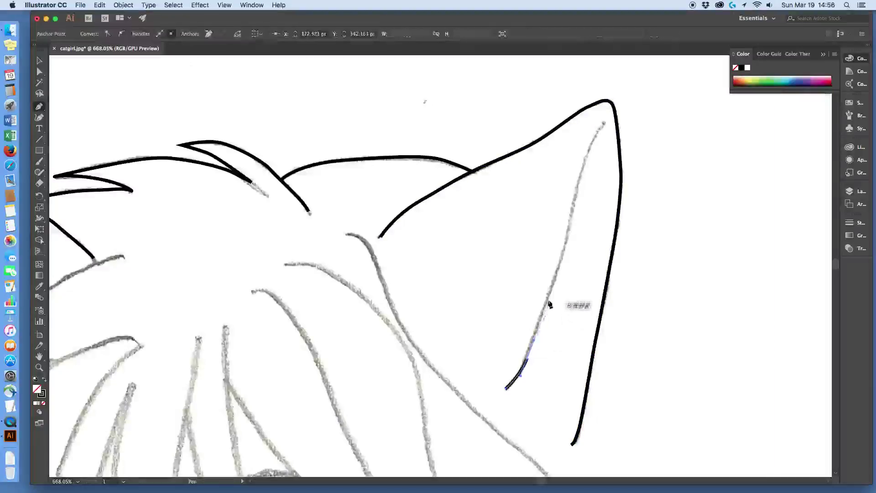
pyautogui.click(556, 274)
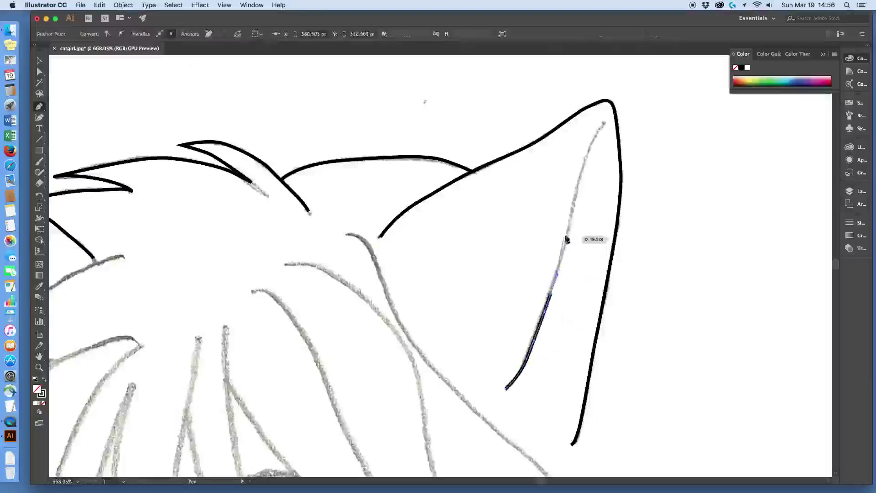
pyautogui.moveTo(569, 235); pyautogui.dragTo(589, 145)
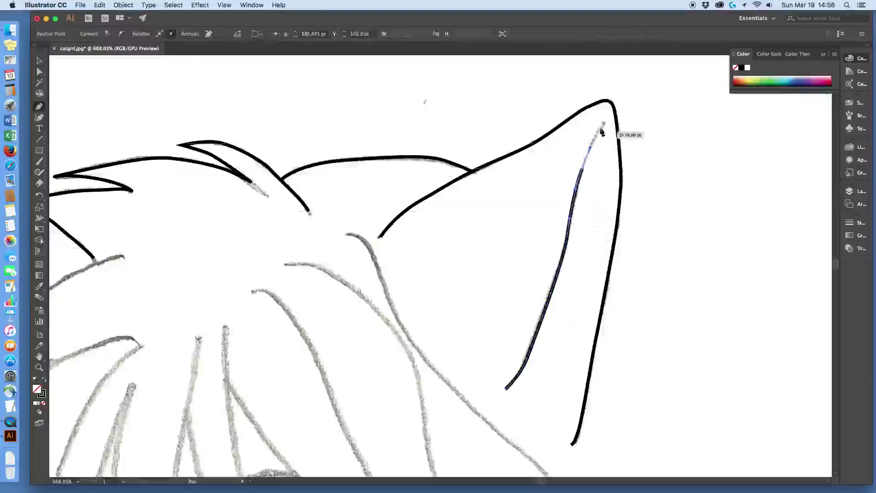
pyautogui.click(604, 121)
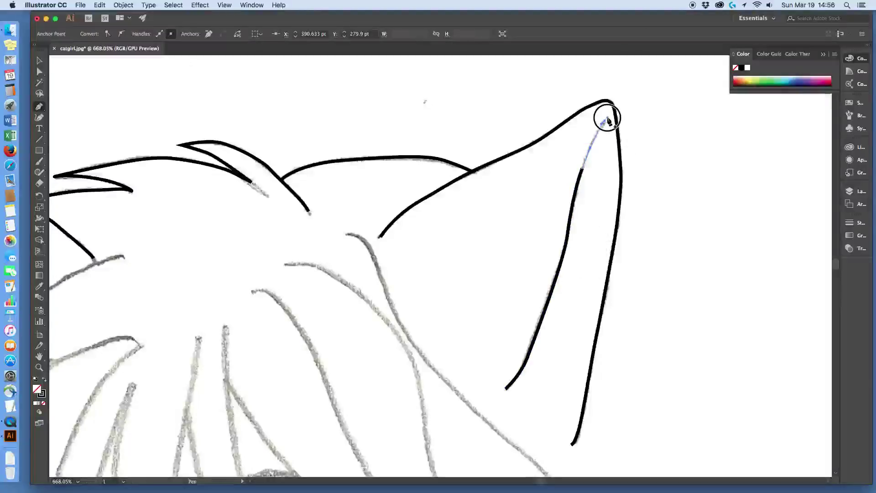
pyautogui.click(607, 119)
pyautogui.press('super+shift+a')
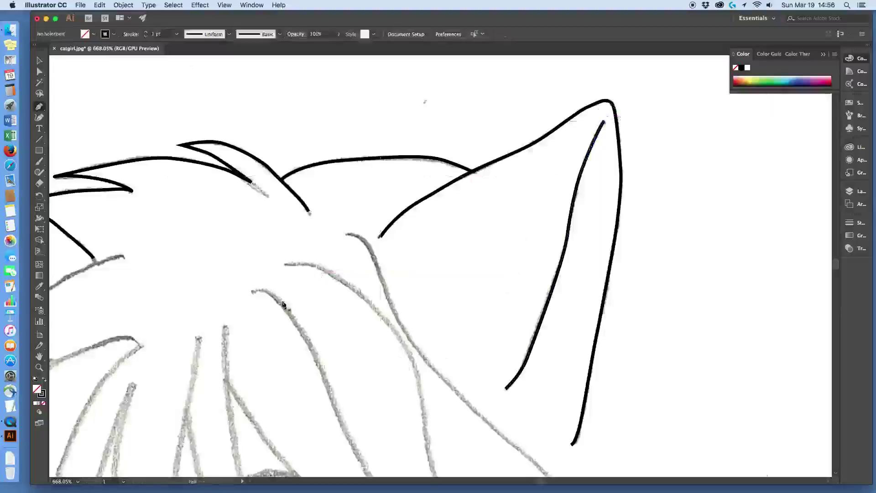
# - Scroll down to the eye and draw the short hair stroke to its left
pyautogui.scroll(-6, 283, 304)
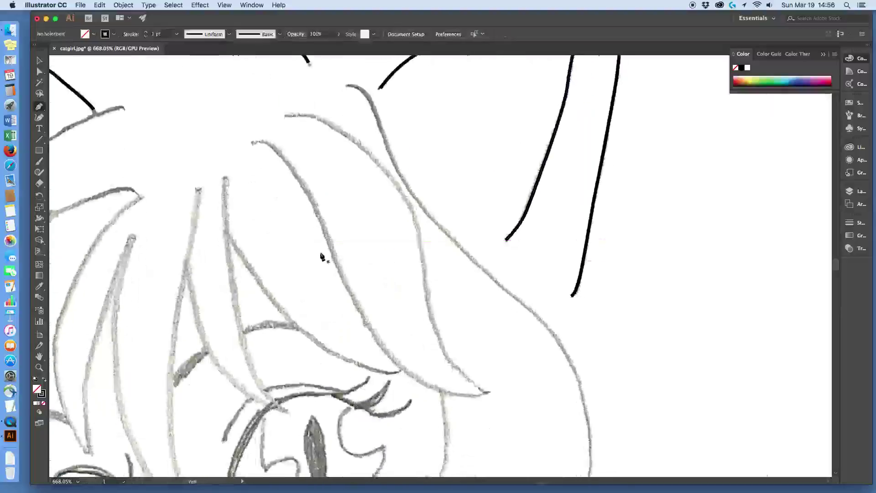
pyautogui.scroll(-6, 321, 257)
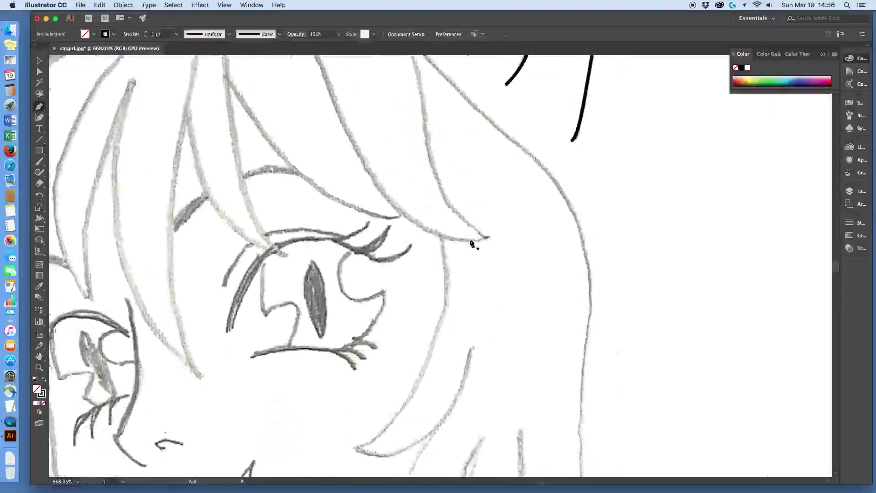
pyautogui.scroll(1, 444, 290)
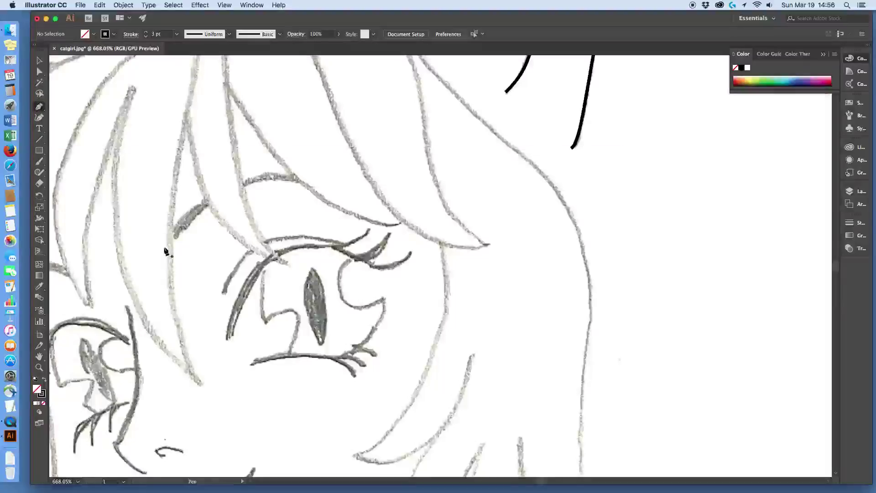
pyautogui.moveTo(164, 248); pyautogui.dragTo(211, 200)
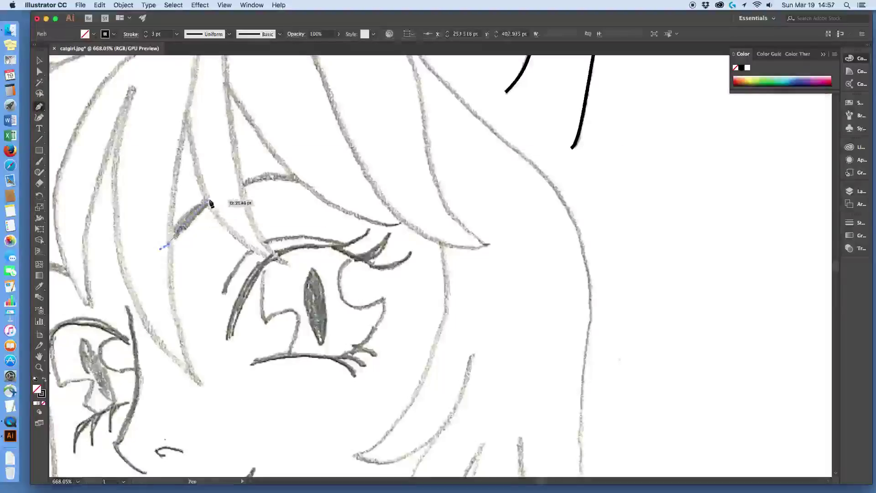
pyautogui.click(209, 198)
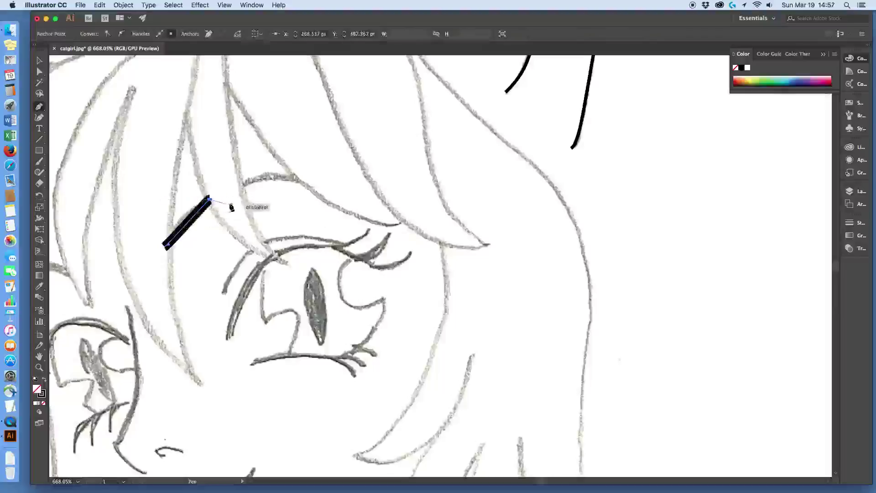
pyautogui.press('Escape')
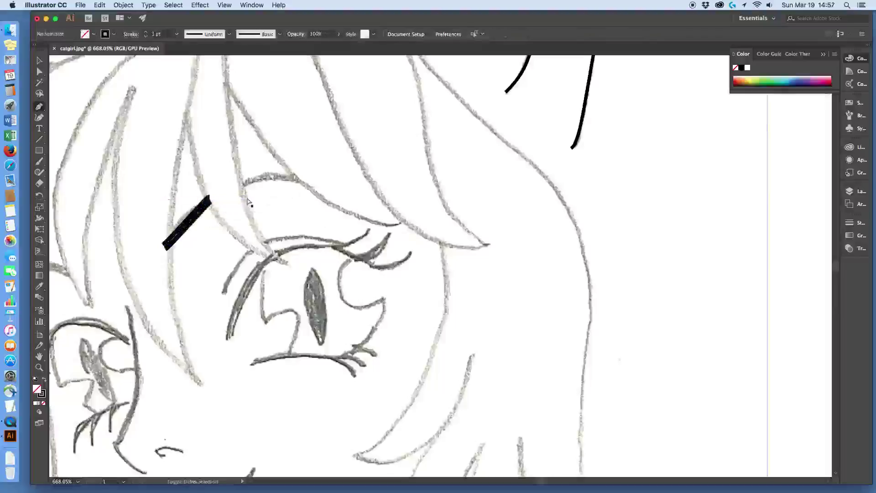
# - Trace the curved eyebrow above the eye as a thick black stroke
pyautogui.click(241, 187)
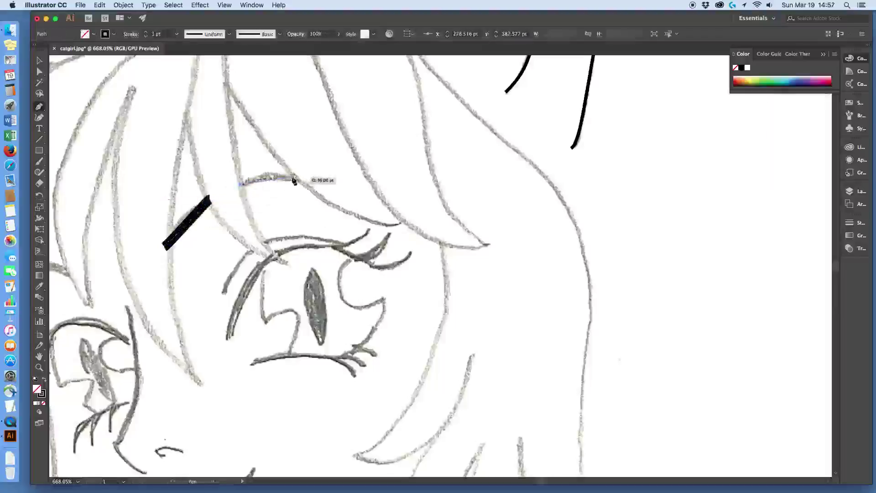
pyautogui.moveTo(299, 180); pyautogui.dragTo(322, 186)
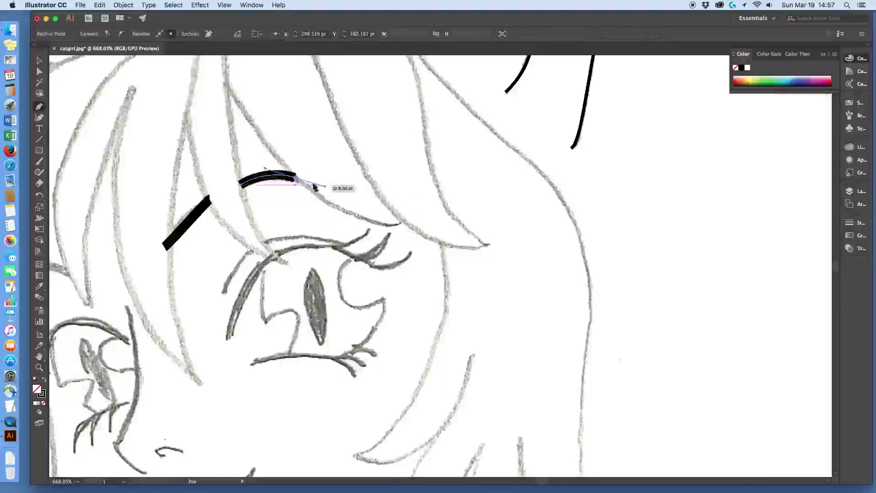
pyautogui.click(323, 186)
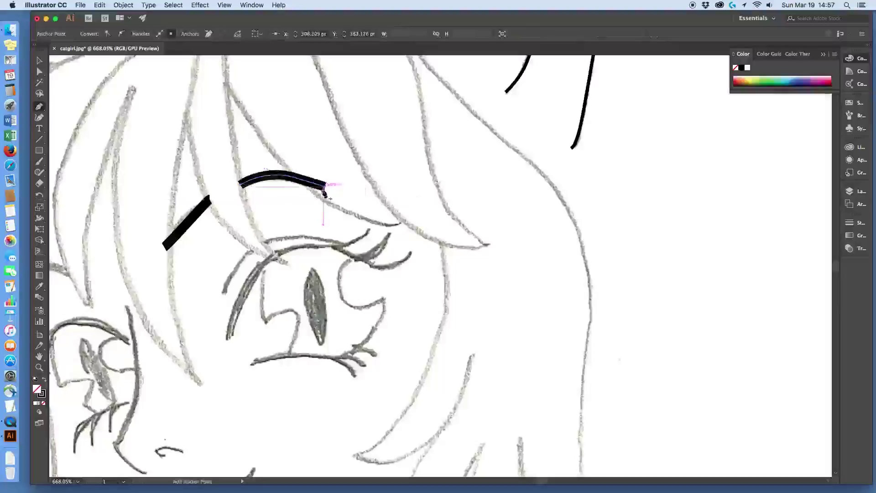
pyautogui.keyDown('super'); pyautogui.click(330, 215); pyautogui.keyUp('super')
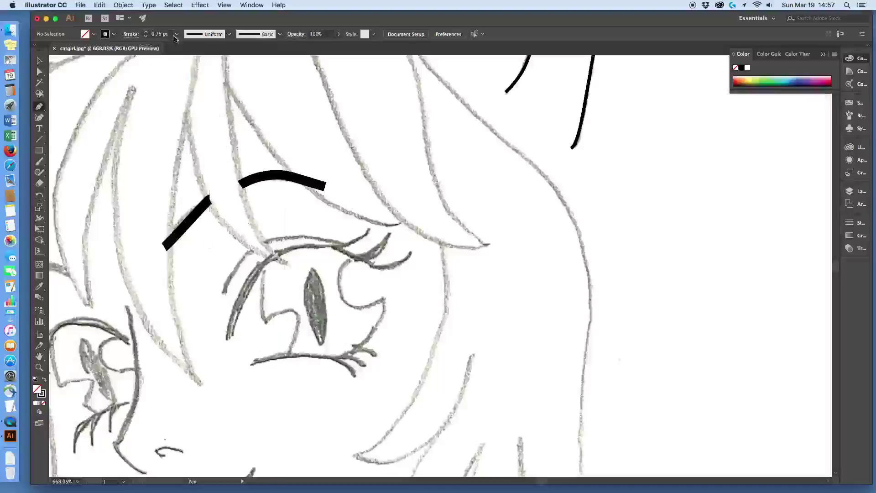
# - Set the stroke weight to 0.5 pt and trace the lower eyelid toward the lashes
pyautogui.click(146, 38)
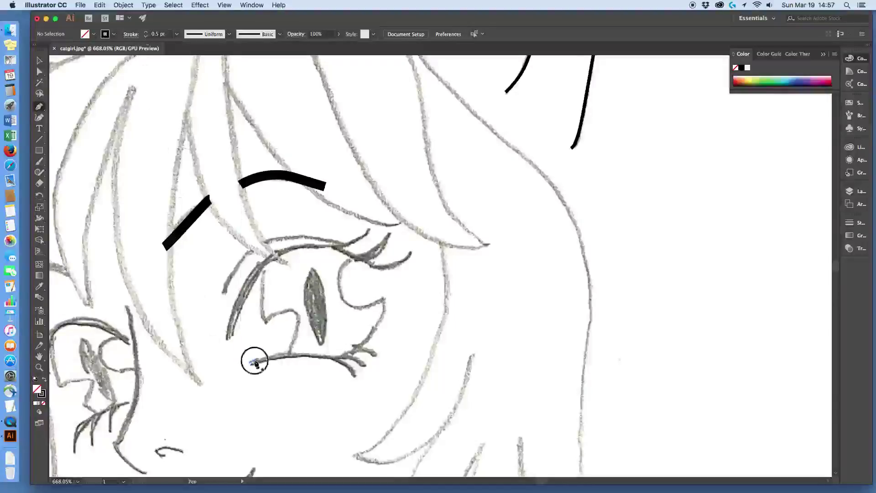
pyautogui.moveTo(250, 361); pyautogui.dragTo(345, 364)
pyautogui.moveTo(356, 378); pyautogui.dragTo(359, 413)
pyautogui.keyDown('super'); pyautogui.click(360, 413); pyautogui.keyUp('super')
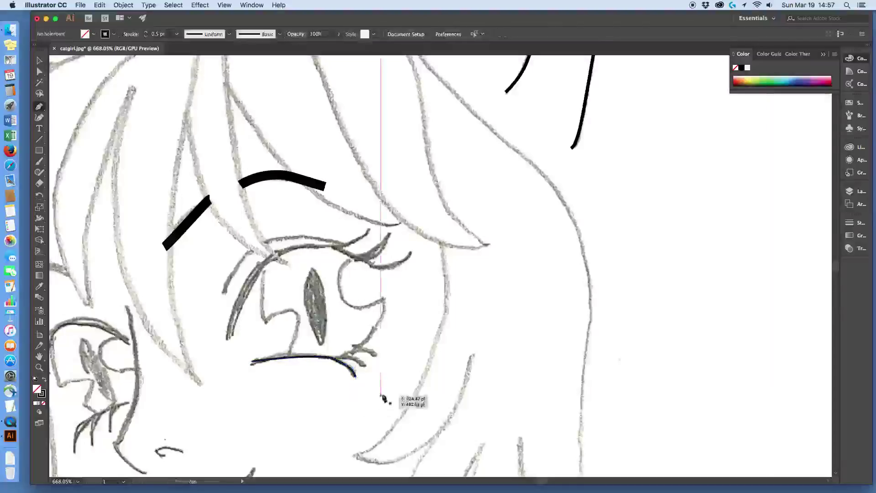
# - Extend the lower eyelid path into its lash curl
pyautogui.click(332, 360)
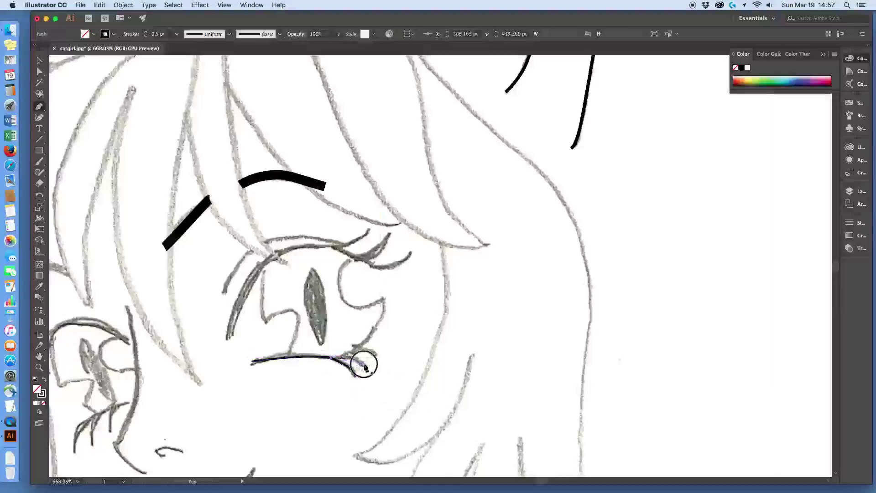
pyautogui.moveTo(358, 362); pyautogui.dragTo(385, 337)
pyautogui.keyDown('super'); pyautogui.click(392, 402); pyautogui.keyUp('super')
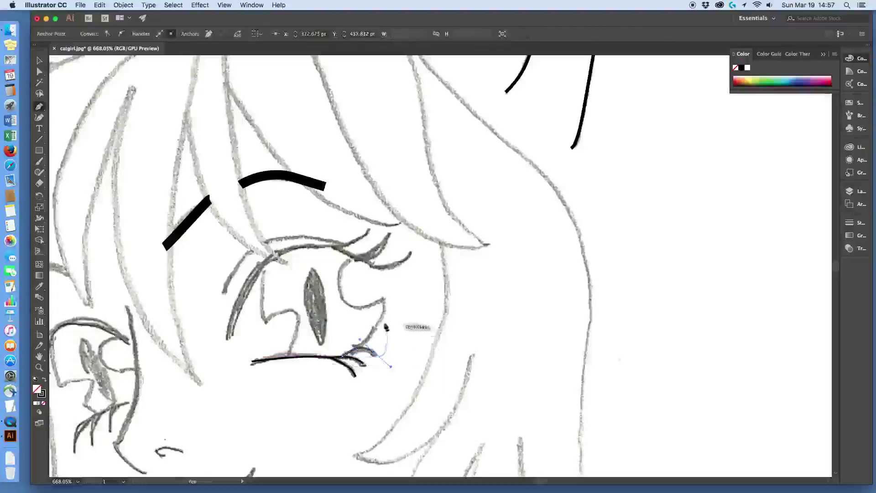
pyautogui.keyDown('super'); pyautogui.click(382, 339); pyautogui.keyUp('super')
# - Start a new outline curving around the eye's right corner
pyautogui.click(371, 340)
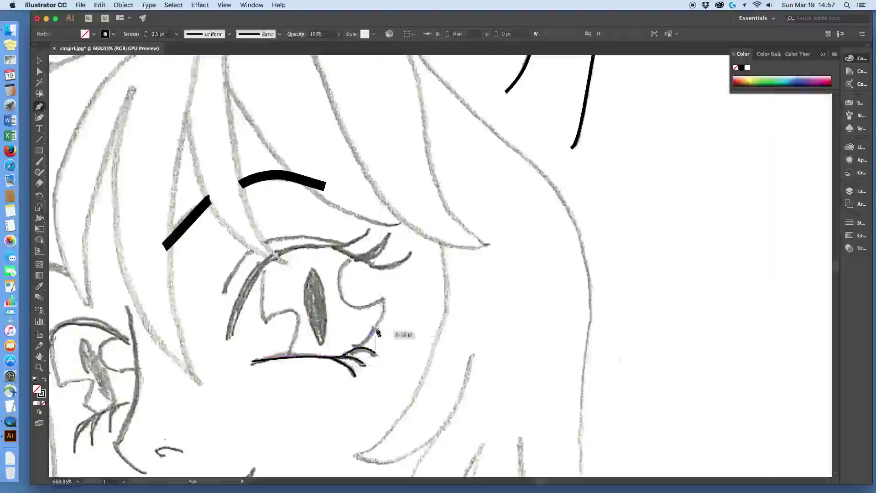
pyautogui.click(387, 309)
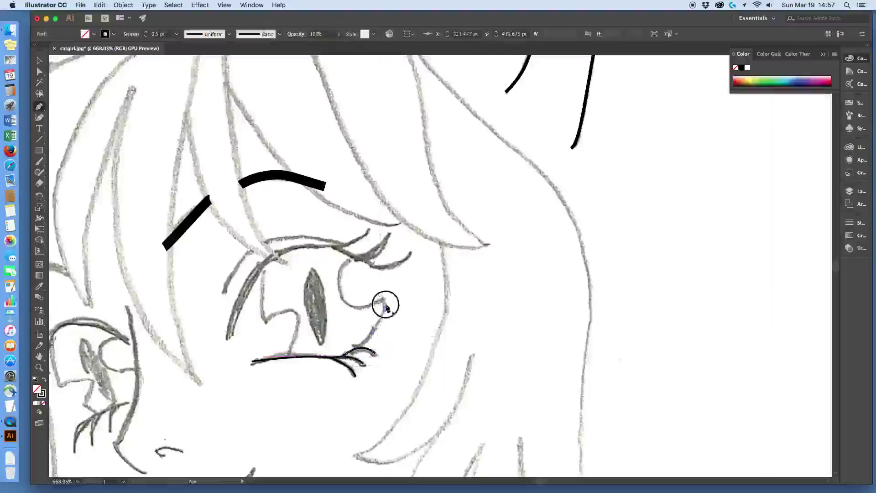
pyautogui.moveTo(382, 303); pyautogui.dragTo(337, 284)
# - Continue the outline along the upper eyelid to the left, then start a new path down the iris's left side
pyautogui.moveTo(340, 269); pyautogui.dragTo(341, 270)
pyautogui.moveTo(346, 261)
pyautogui.mouseDown()
pyautogui.moveTo(378, 271)
pyautogui.moveTo(342, 254)
pyautogui.mouseUp()
pyautogui.click(305, 249)
pyautogui.click(283, 255)
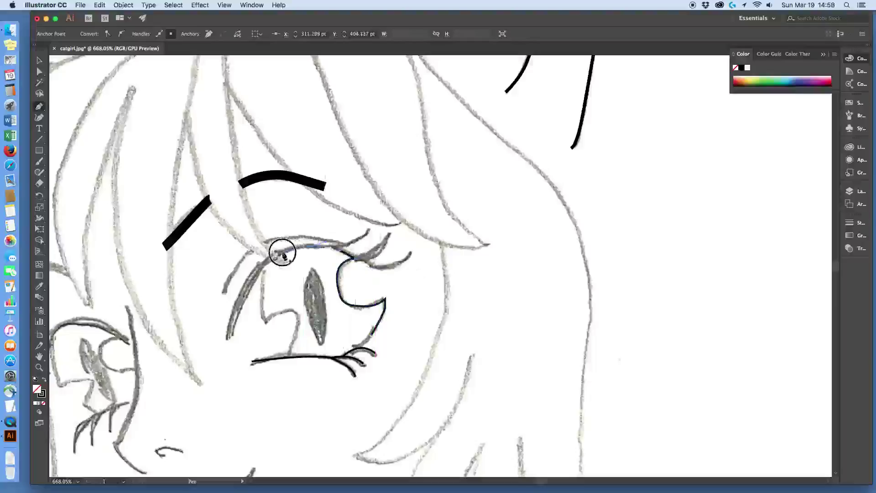
pyautogui.moveTo(282, 254)
pyautogui.mouseDown()
pyautogui.moveTo(215, 308)
pyautogui.moveTo(227, 335)
pyautogui.moveTo(212, 411)
pyautogui.mouseUp()
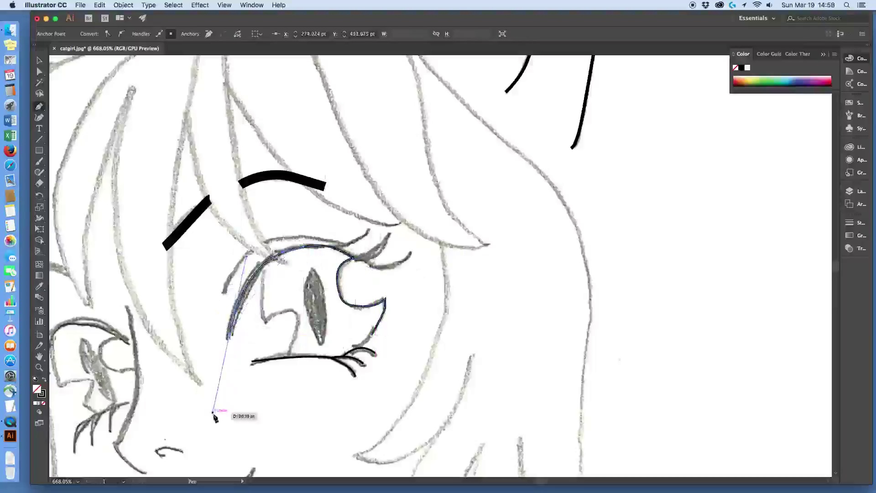
pyautogui.keyDown('super'); pyautogui.click(250, 327); pyautogui.keyUp('super')
pyautogui.click(265, 264)
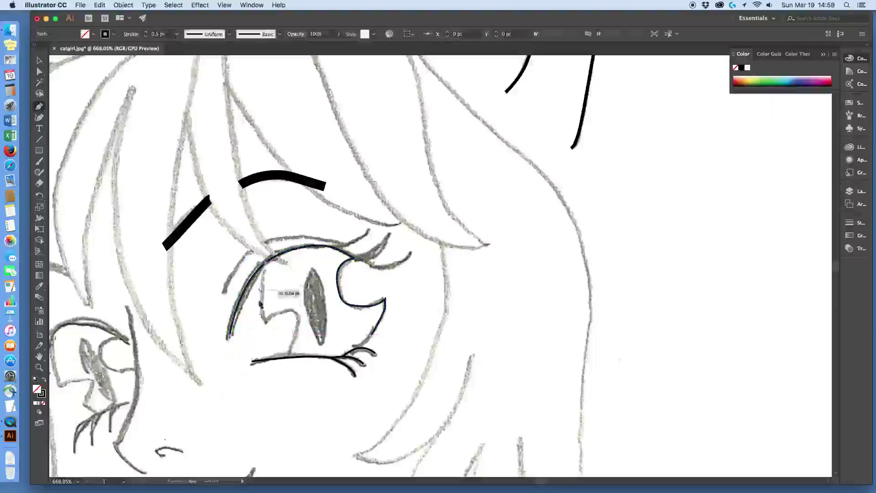
pyautogui.moveTo(263, 322); pyautogui.dragTo(299, 314)
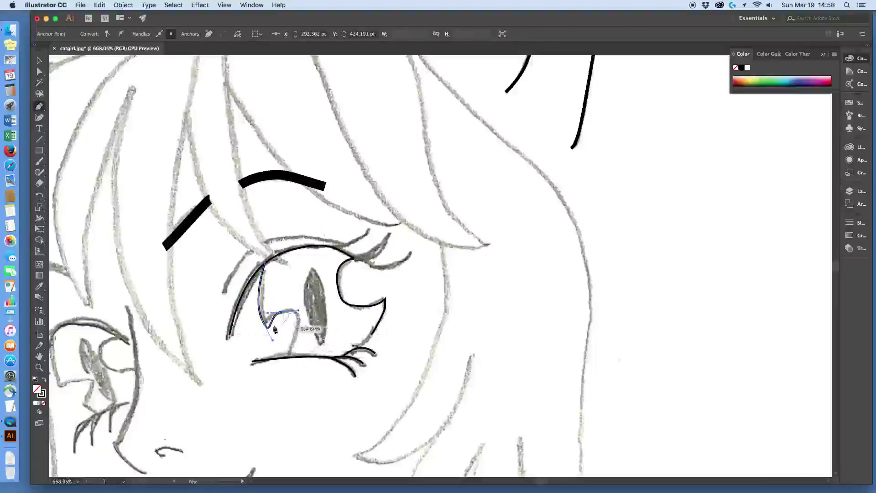
# - Continue the eye's inner line around the lower loop, then move its anchors to fit the sketch
pyautogui.click(299, 325)
pyautogui.moveTo(298, 326); pyautogui.dragTo(287, 361)
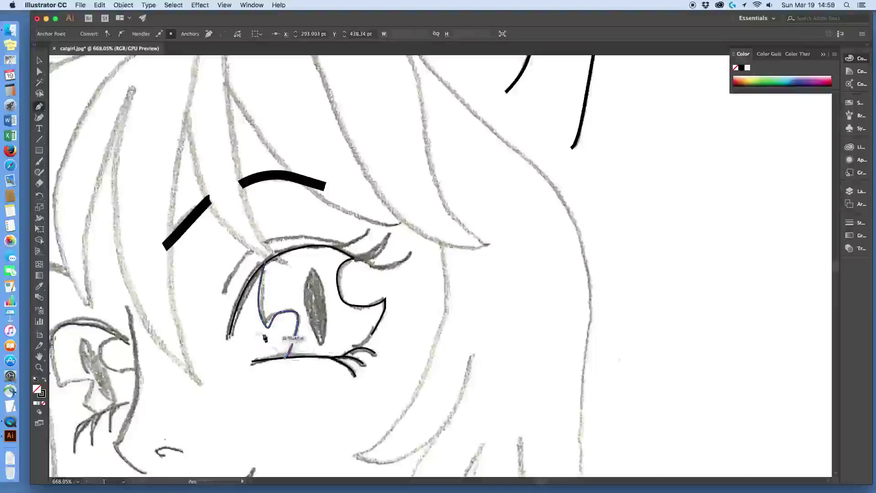
pyautogui.click(40, 72)
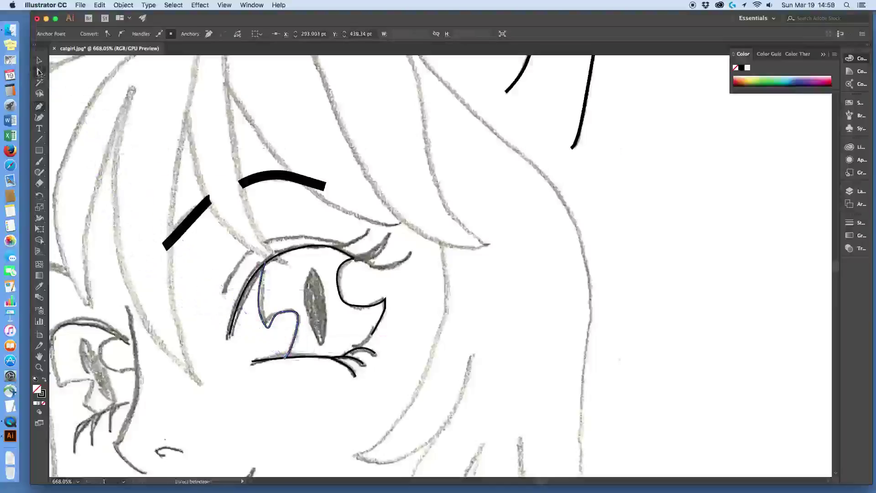
pyautogui.click(268, 328)
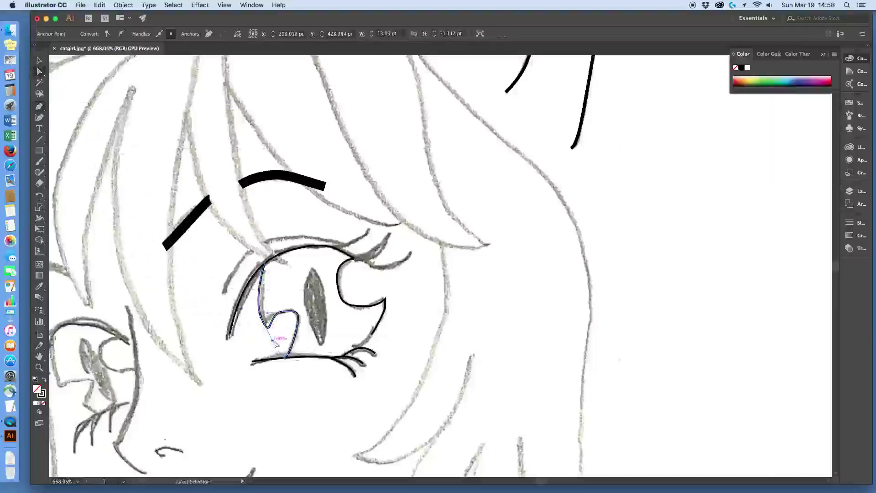
pyautogui.moveTo(274, 343); pyautogui.dragTo(269, 335)
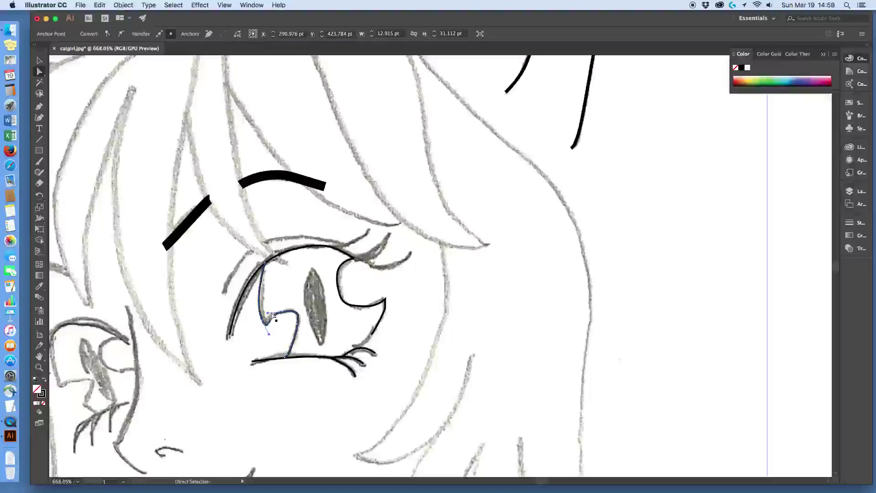
pyautogui.moveTo(267, 313); pyautogui.dragTo(264, 319)
# - Draw a tall, narrow ellipse over the pupil with default white fill and black stroke
pyautogui.moveTo(40, 151); pyautogui.dragTo(62, 171)
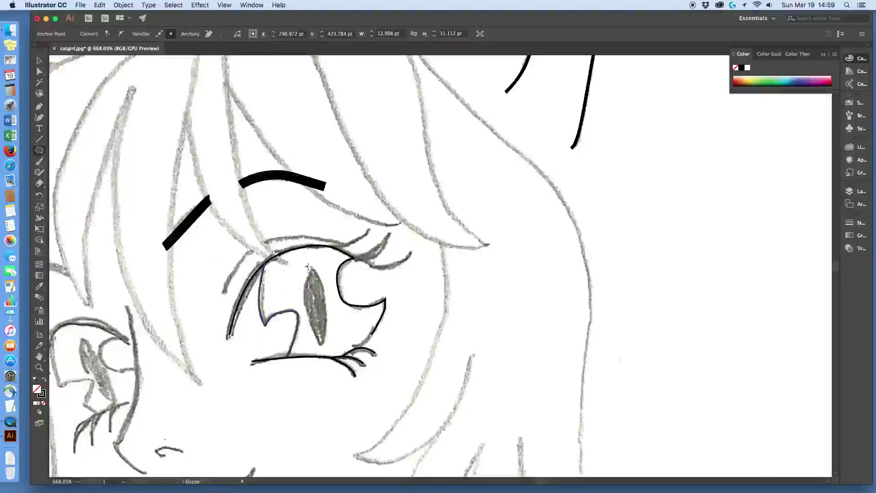
pyautogui.moveTo(307, 267); pyautogui.dragTo(321, 343)
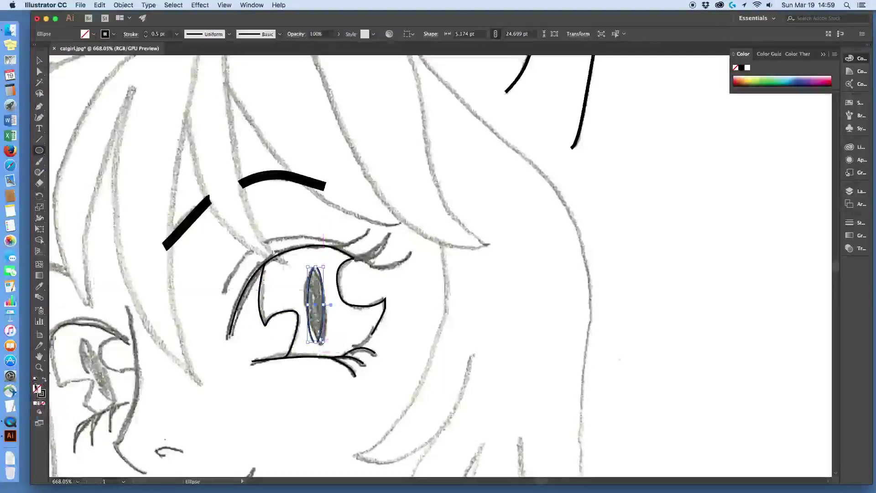
pyautogui.click(35, 379)
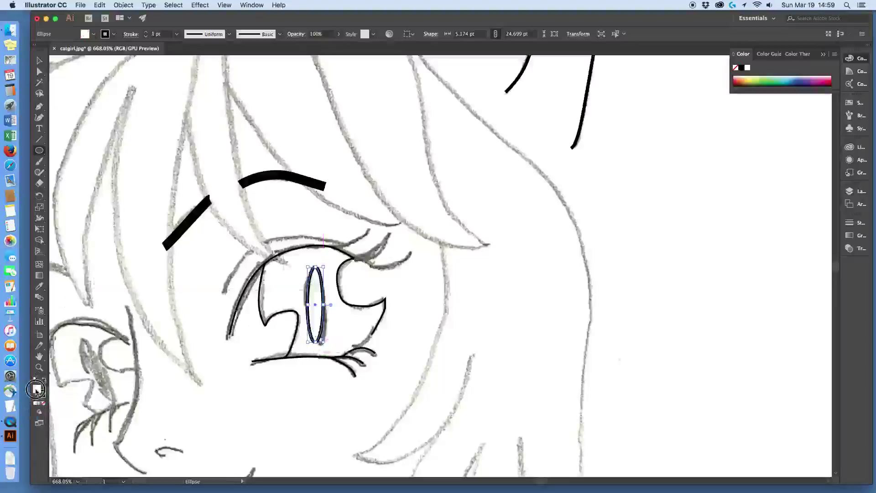
# - Fill the pupil ellipse solid black, tilt it slightly, and deselect it
pyautogui.doubleClick(37, 390)
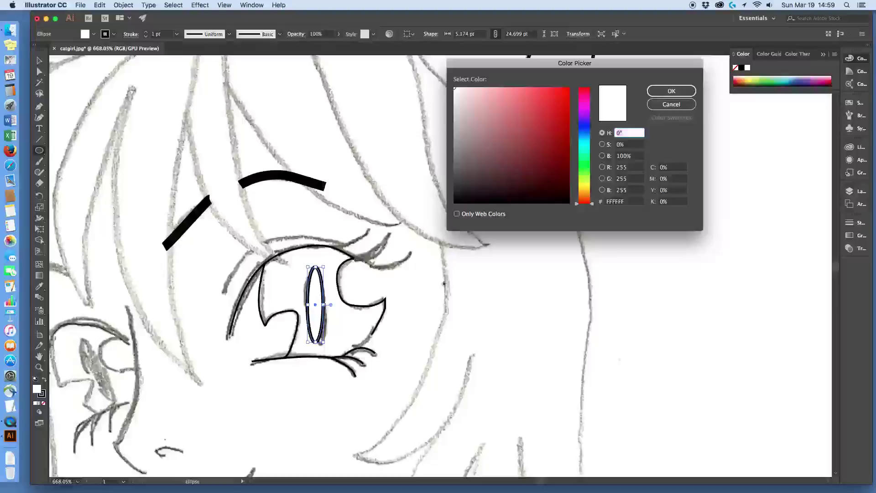
pyautogui.moveTo(499, 198); pyautogui.dragTo(440, 205)
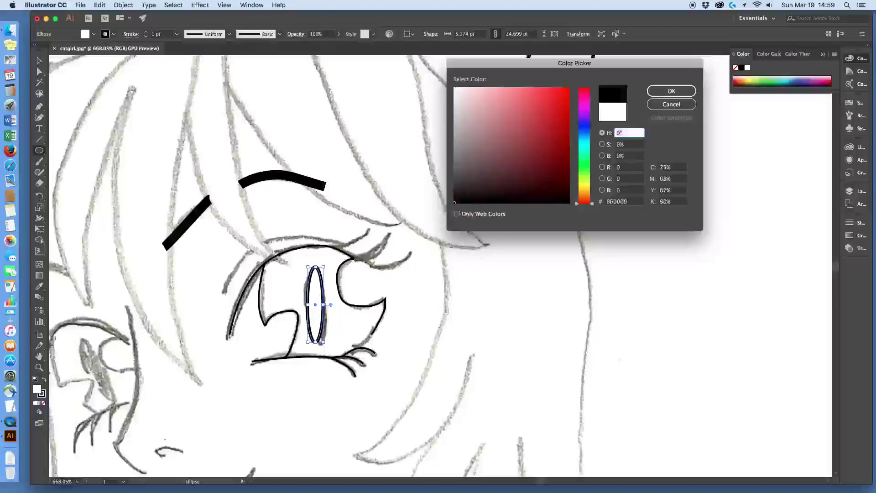
pyautogui.click(671, 91)
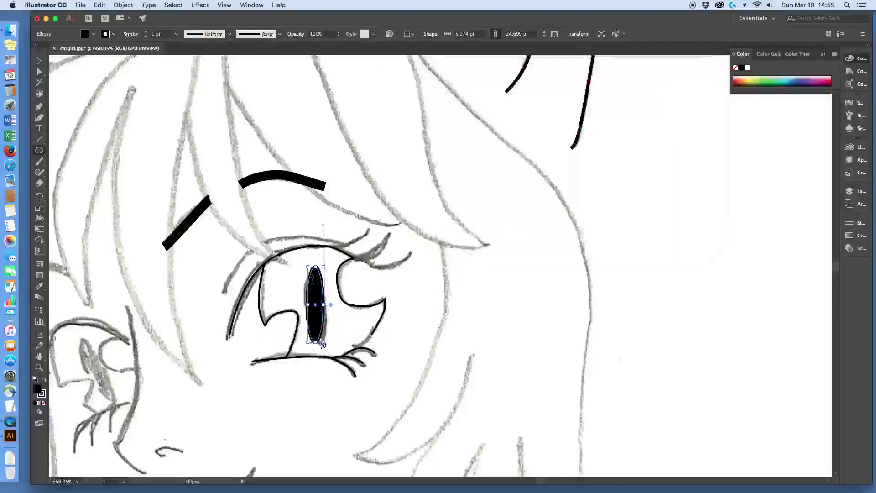
pyautogui.moveTo(323, 344); pyautogui.dragTo(329, 342)
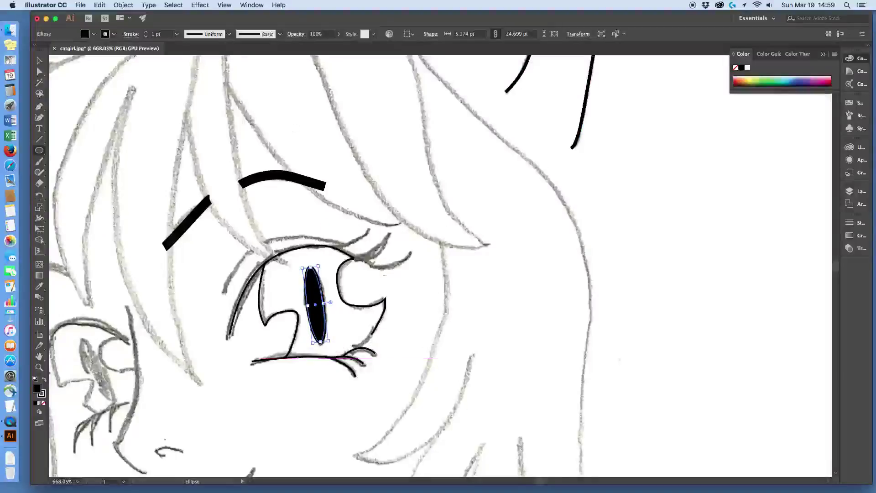
pyautogui.moveTo(165, 4); pyautogui.dragTo(177, 37)
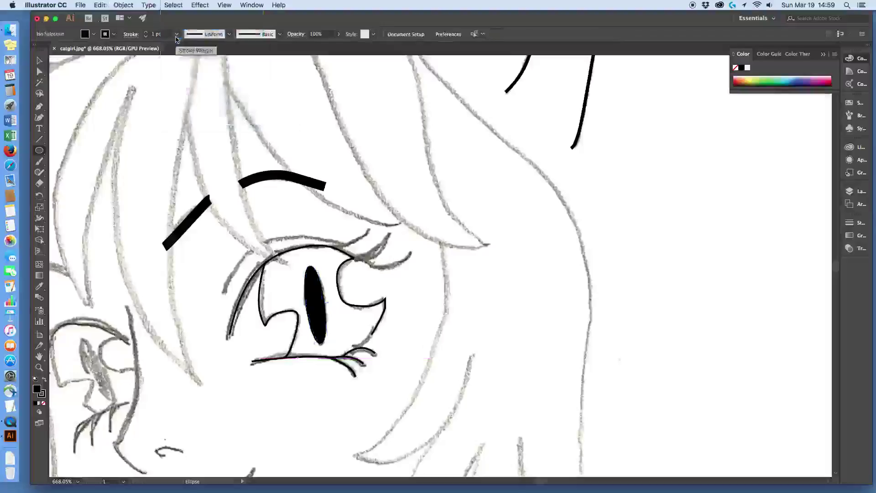
pyautogui.scroll(3, 421, 168)
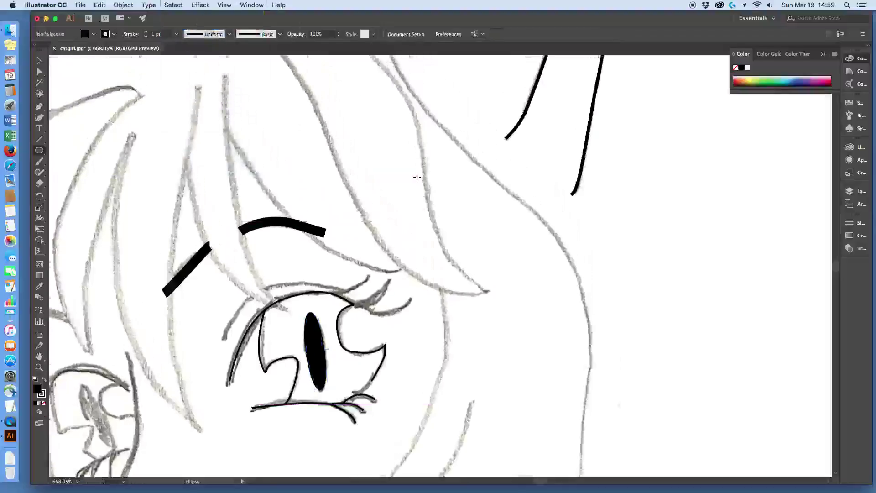
pyautogui.scroll(3, 393, 167)
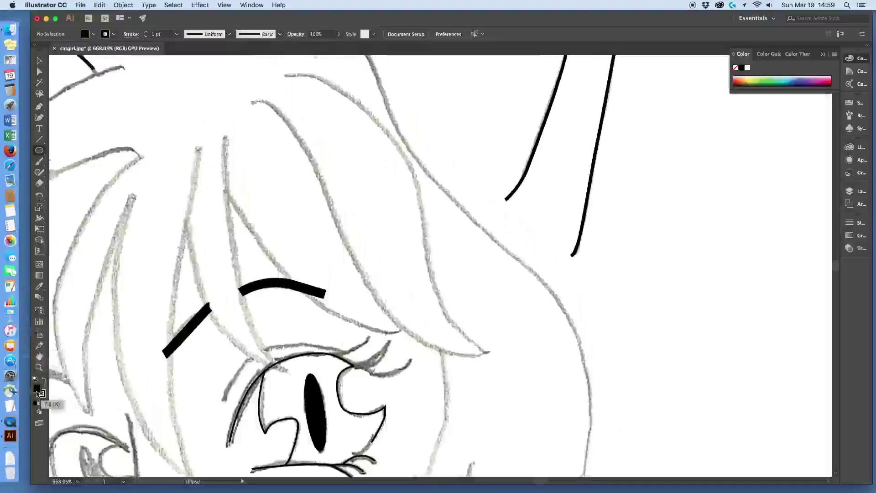
# - Set the fill colour to a bright, saturated blue (hex 0631FF) in the Color Picker
pyautogui.doubleClick(38, 391)
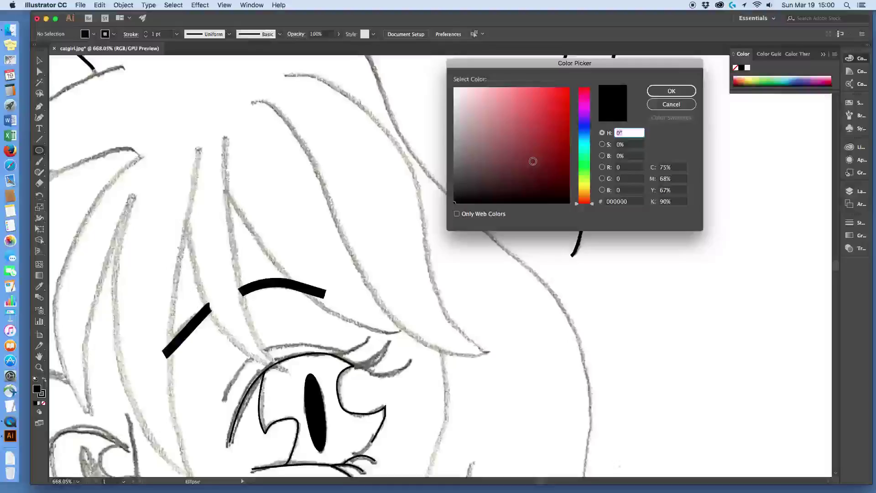
pyautogui.click(589, 125)
pyautogui.moveTo(589, 125); pyautogui.dragTo(592, 130)
pyautogui.click(589, 125)
pyautogui.click(584, 129)
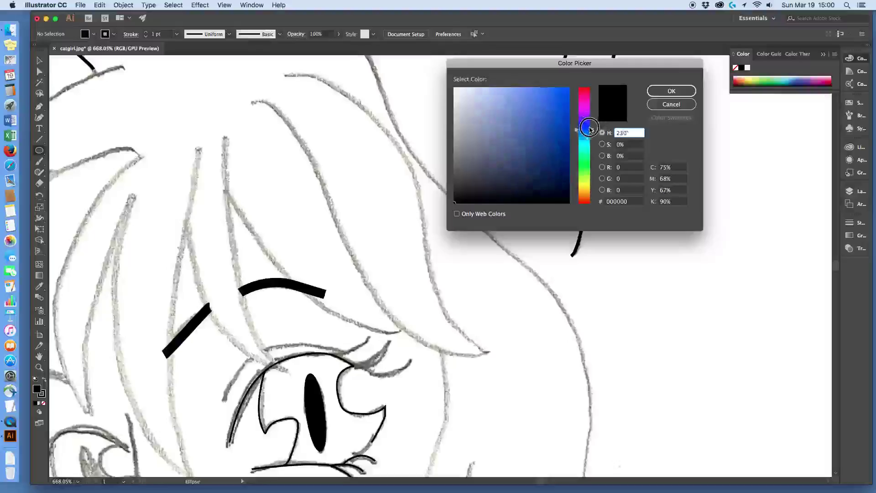
pyautogui.click(566, 92)
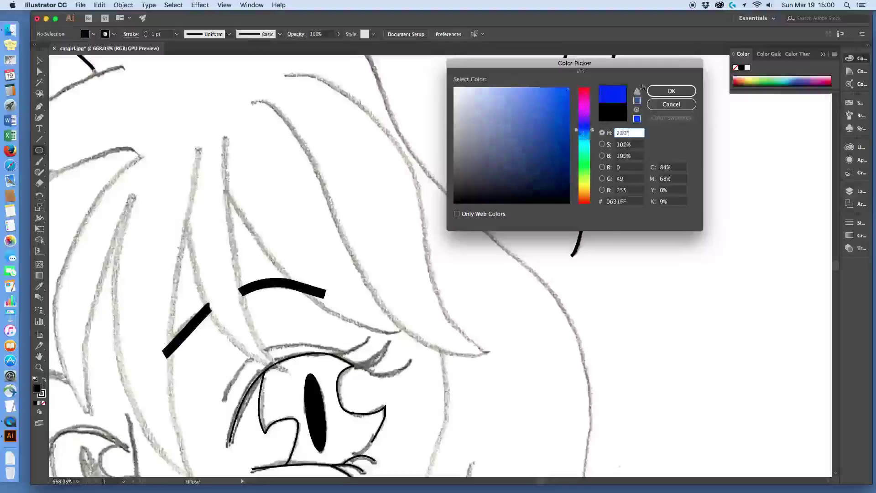
pyautogui.click(670, 91)
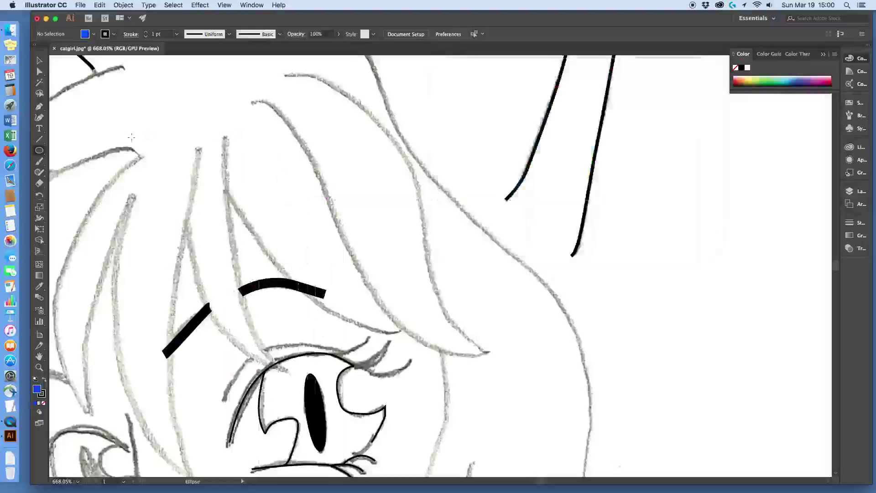
# - With the Pen tool, trace the hair lock's outer edge from the strand tip down to its lower tip
pyautogui.click(39, 106)
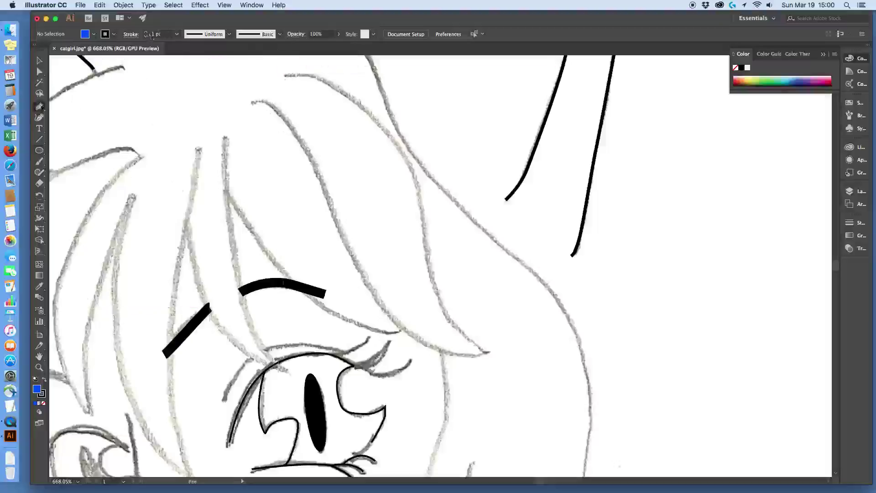
pyautogui.click(282, 75)
pyautogui.moveTo(320, 82); pyautogui.dragTo(341, 92)
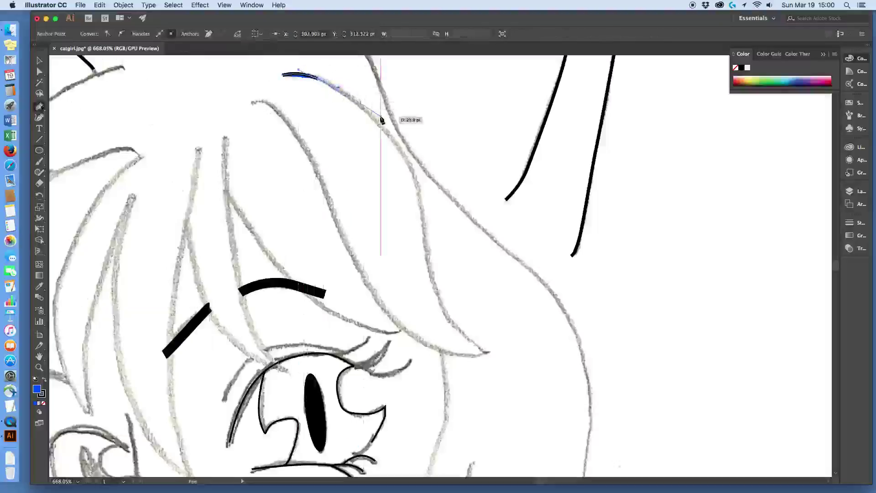
pyautogui.moveTo(381, 123); pyautogui.dragTo(397, 142)
pyautogui.moveTo(413, 172)
pyautogui.mouseDown()
pyautogui.moveTo(436, 304)
pyautogui.moveTo(490, 361)
pyautogui.mouseUp()
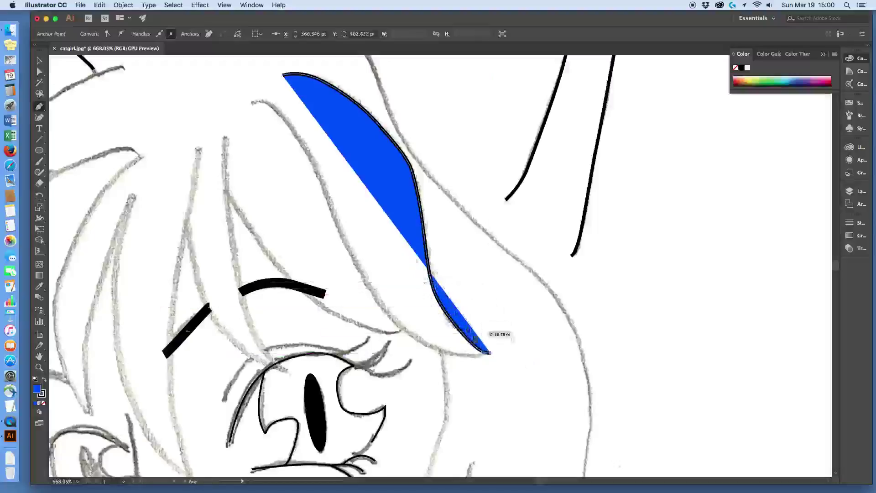
# - Curve the lock's left edge back up along the strand to a pointed tip
pyautogui.click(469, 359)
pyautogui.moveTo(469, 359)
pyautogui.mouseDown()
pyautogui.moveTo(427, 352)
pyautogui.moveTo(396, 323)
pyautogui.mouseUp()
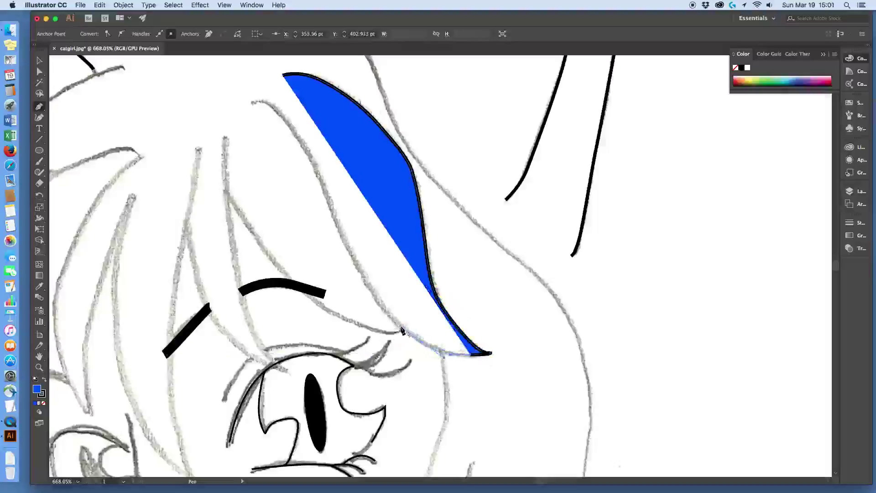
pyautogui.moveTo(364, 285); pyautogui.dragTo(353, 262)
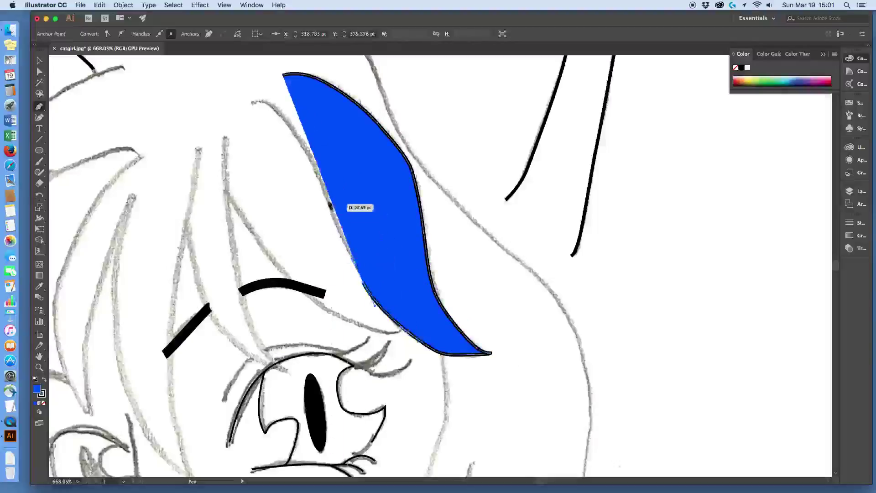
pyautogui.moveTo(328, 201); pyautogui.dragTo(322, 176)
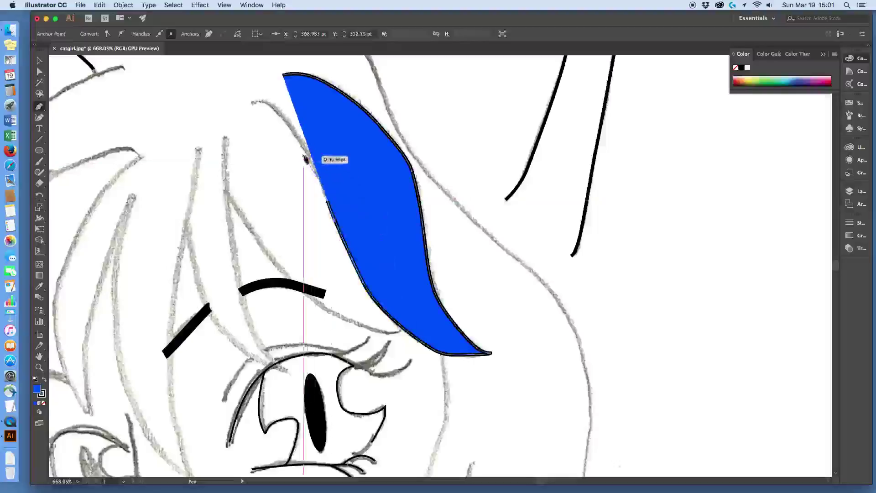
pyautogui.moveTo(301, 139)
pyautogui.mouseDown()
pyautogui.moveTo(248, 102)
pyautogui.moveTo(263, 102)
pyautogui.moveTo(247, 117)
pyautogui.mouseUp()
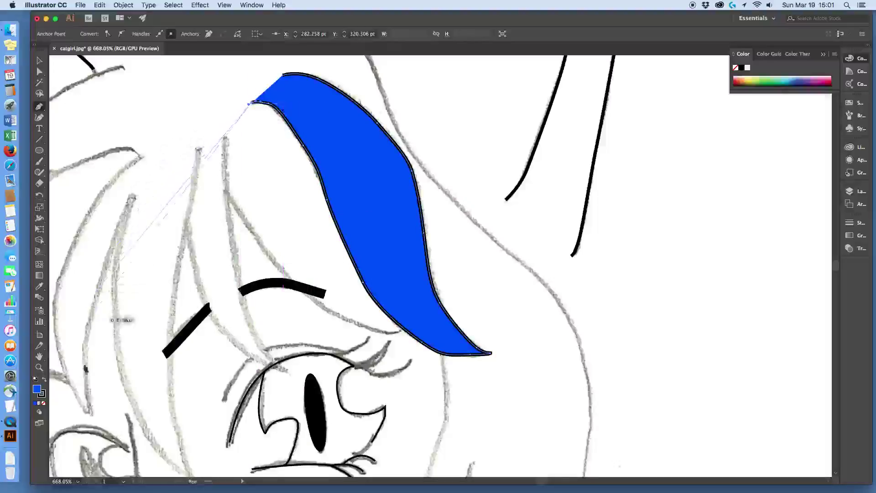
pyautogui.click(38, 367)
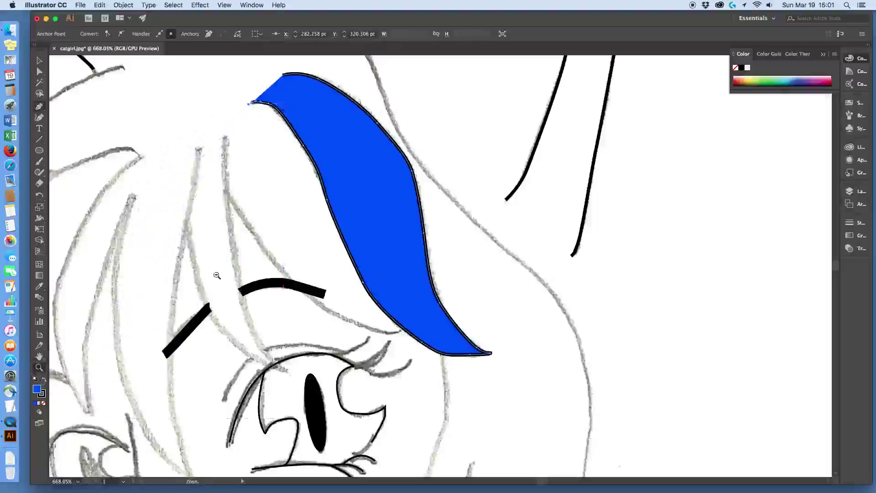
pyautogui.keyDown('alt'); pyautogui.click(235, 259); pyautogui.keyUp('alt')
pyautogui.keyDown('alt'); pyautogui.click(405, 229); pyautogui.keyUp('alt')
pyautogui.keyDown('alt'); pyautogui.click(446, 261); pyautogui.keyUp('alt')
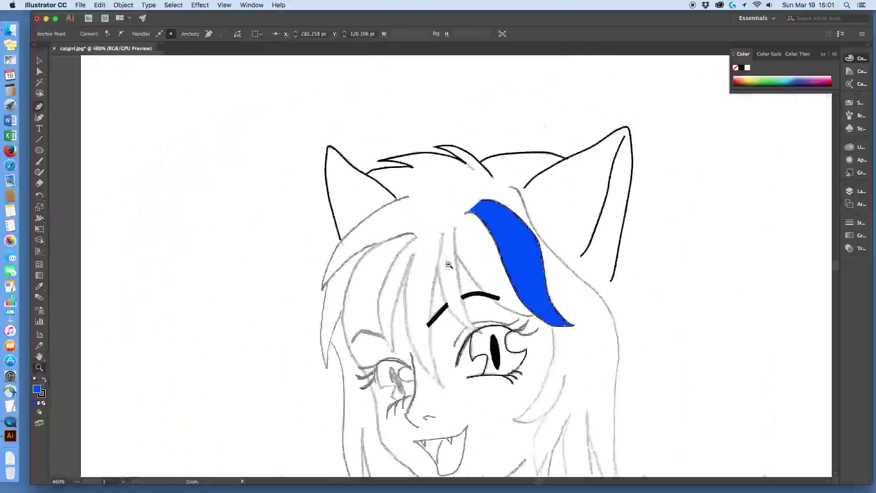
pyautogui.keyDown('alt'); pyautogui.click(477, 292); pyautogui.keyUp('alt')
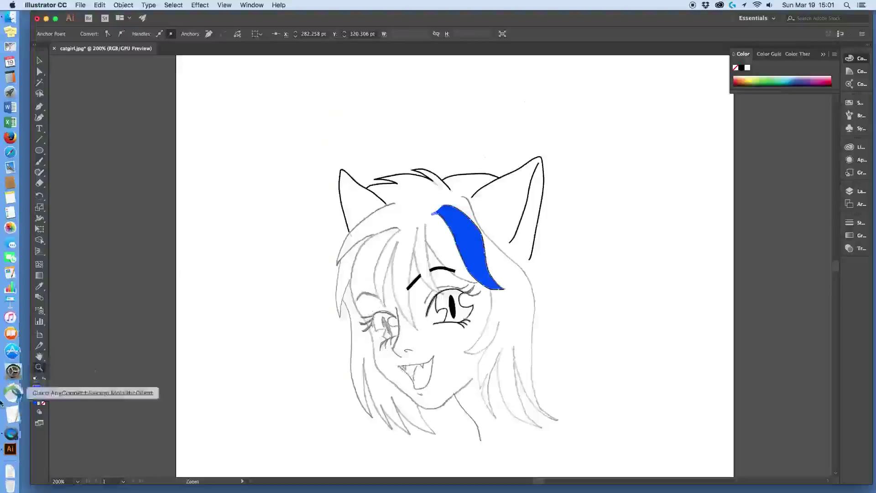
pyautogui.click(441, 244)
pyautogui.moveTo(441, 243); pyautogui.dragTo(551, 324)
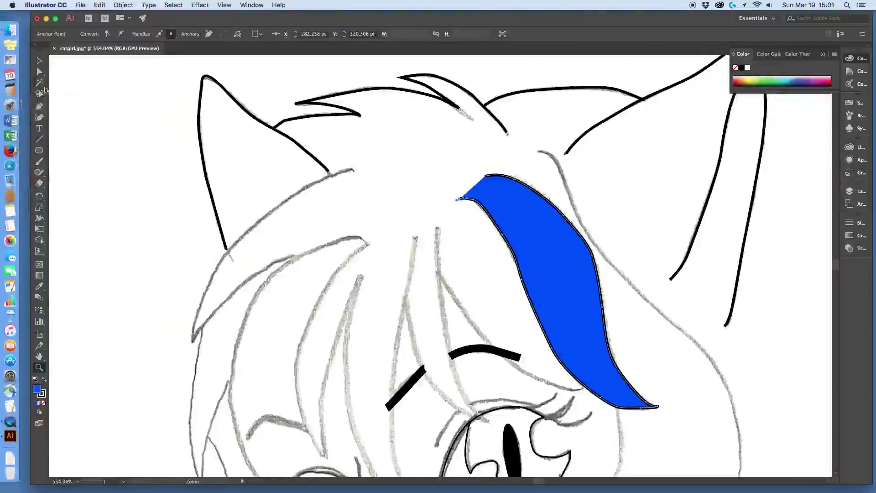
pyautogui.press('super+shift+a')
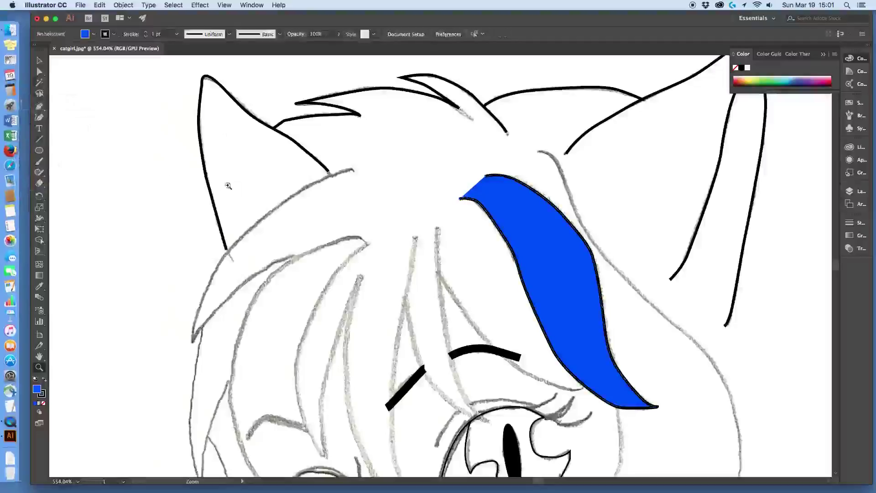
pyautogui.scroll(-4, 228, 186)
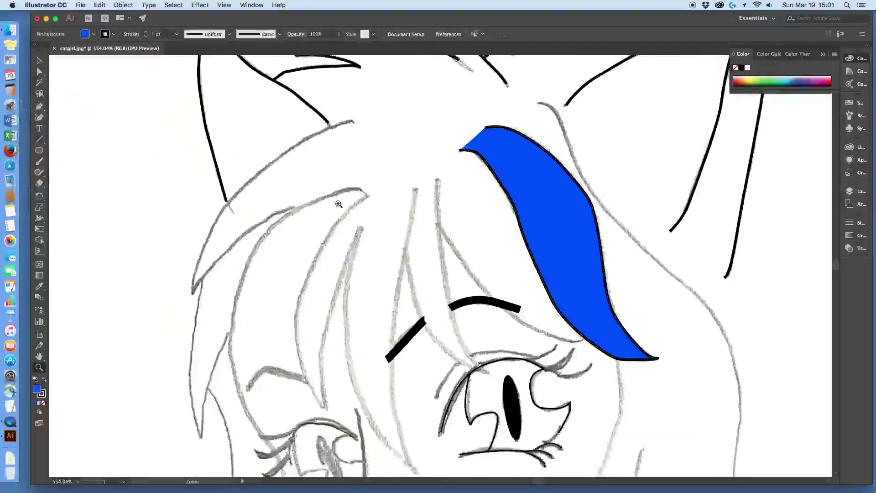
# - Pen-trace a narrower blue hair lock left of the first, down to the eye, then deselect it
pyautogui.click(41, 107)
pyautogui.click(437, 181)
pyautogui.click(442, 243)
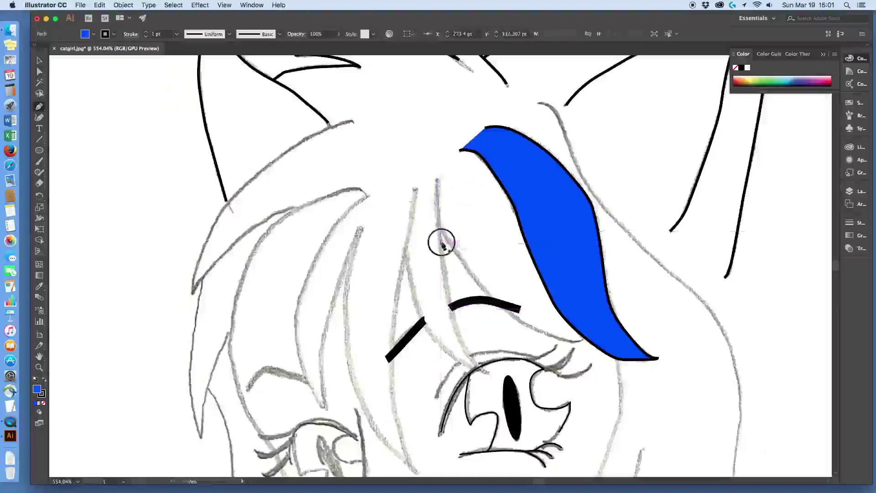
pyautogui.click(441, 243)
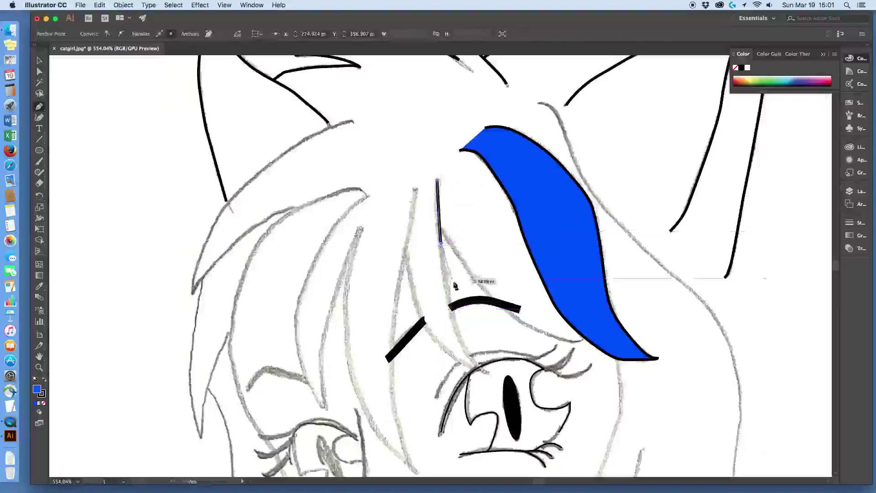
pyautogui.click(467, 358)
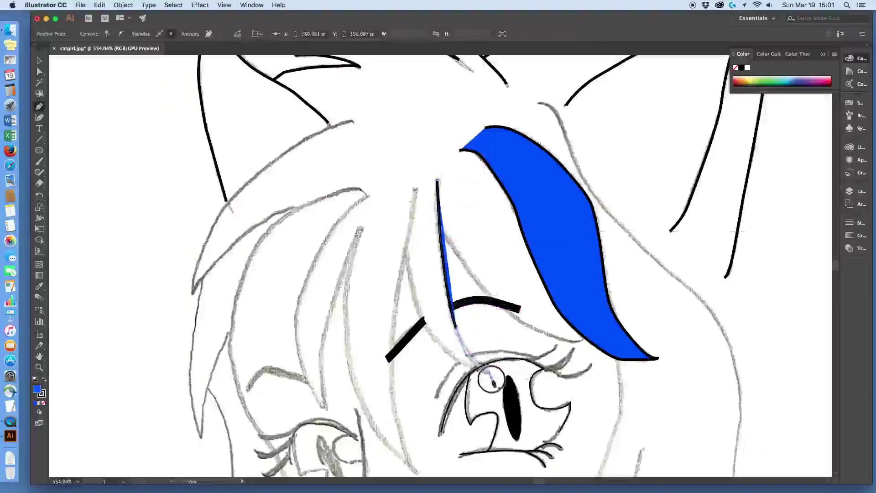
pyautogui.click(495, 379)
pyautogui.moveTo(494, 380); pyautogui.dragTo(413, 296)
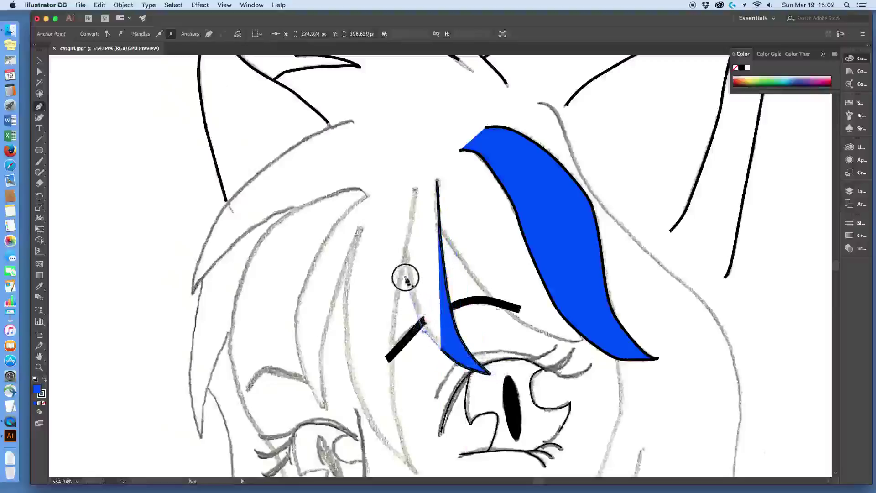
pyautogui.click(405, 261)
pyautogui.moveTo(405, 262); pyautogui.dragTo(404, 261)
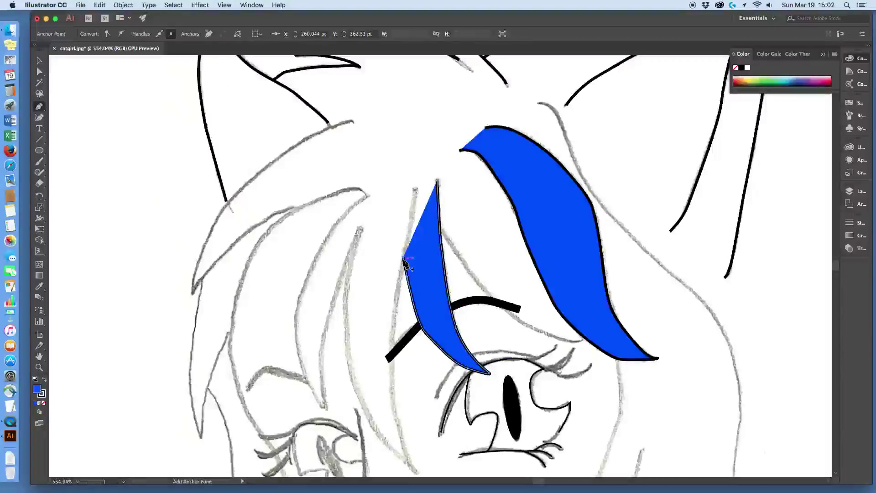
pyautogui.press('super+shift+a')
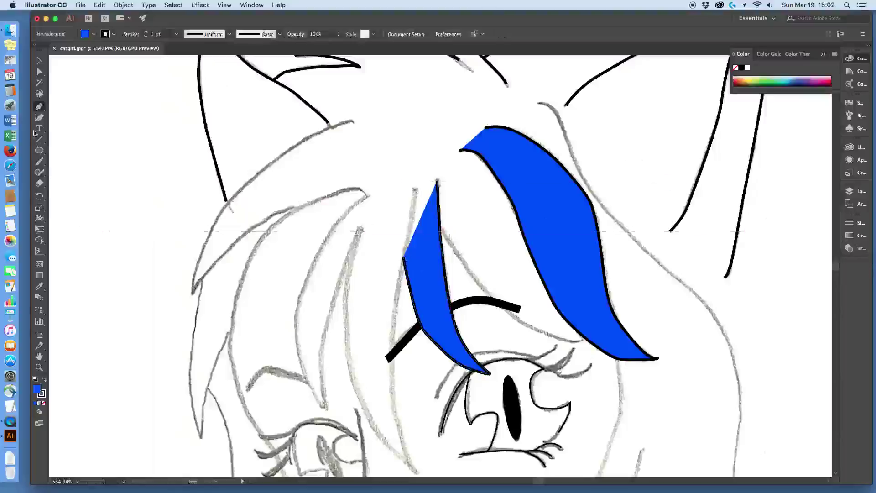
# - Zoom out and pan so the whole head with both blue hair locks is centred
pyautogui.click(39, 367)
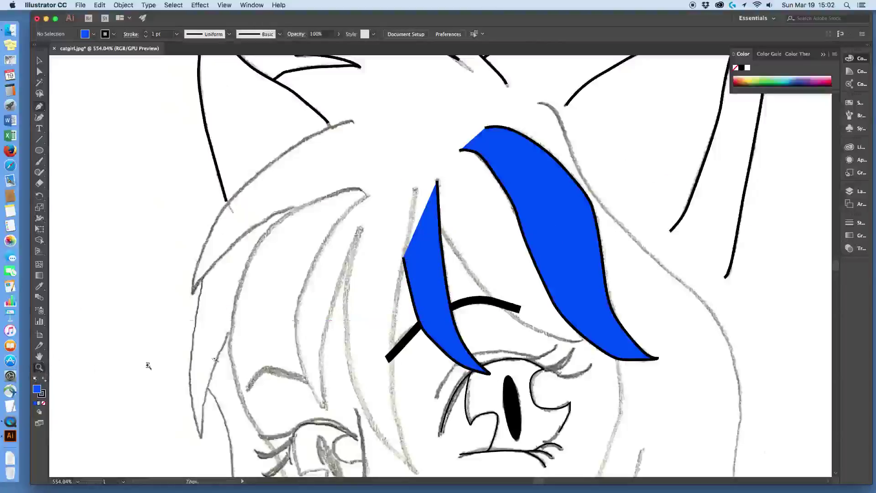
pyautogui.moveTo(526, 296); pyautogui.dragTo(456, 332)
pyautogui.scroll(-5, 456, 331)
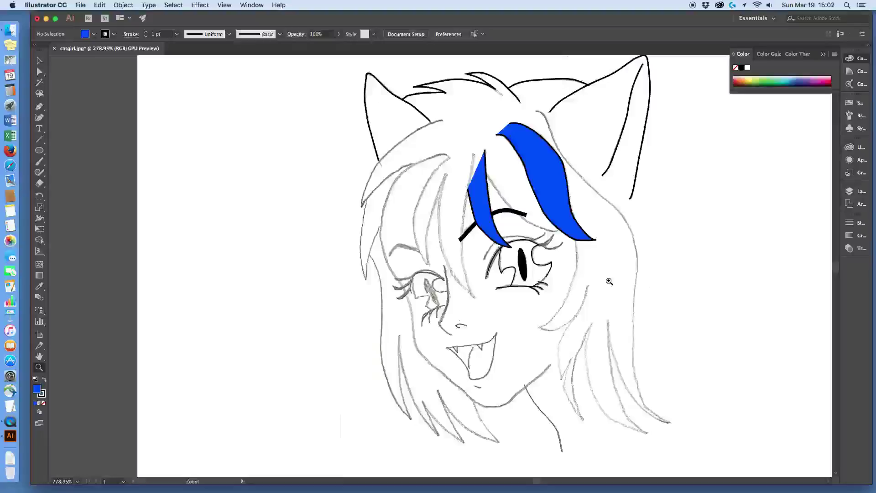
pyautogui.scroll(3, 617, 342)
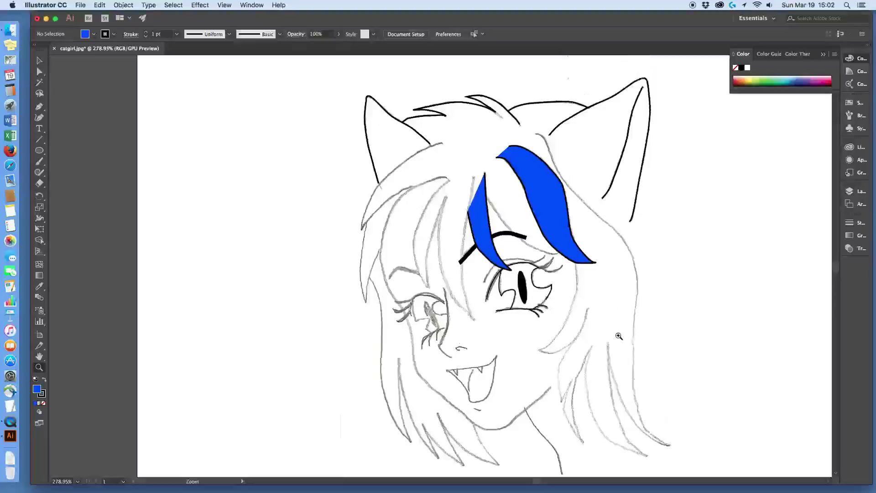
pyautogui.click(39, 356)
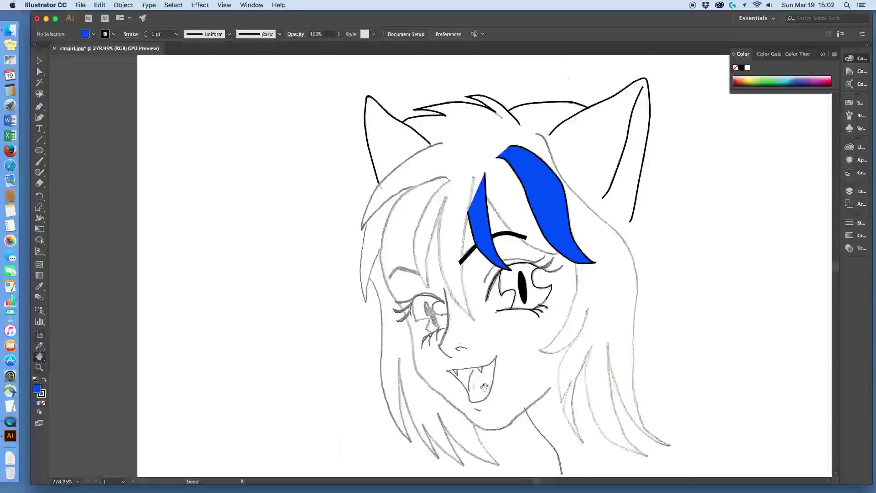
pyautogui.moveTo(520, 379); pyautogui.dragTo(424, 374)
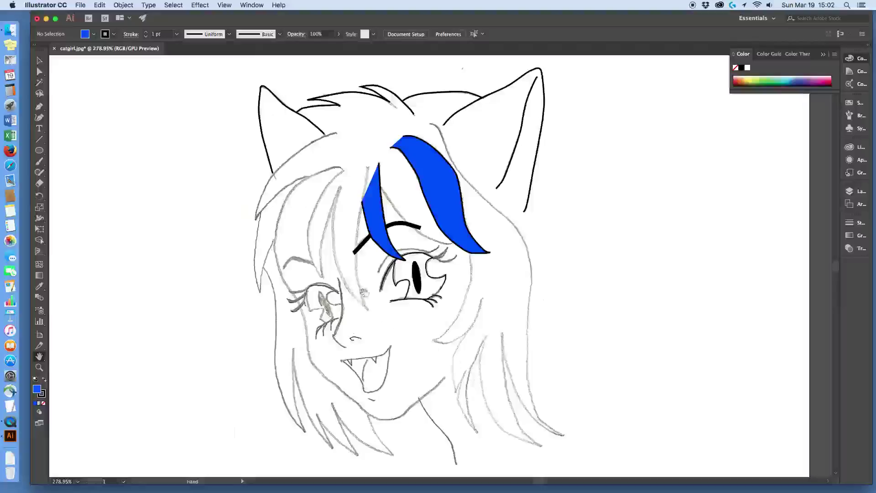
pyautogui.click(81, 5)
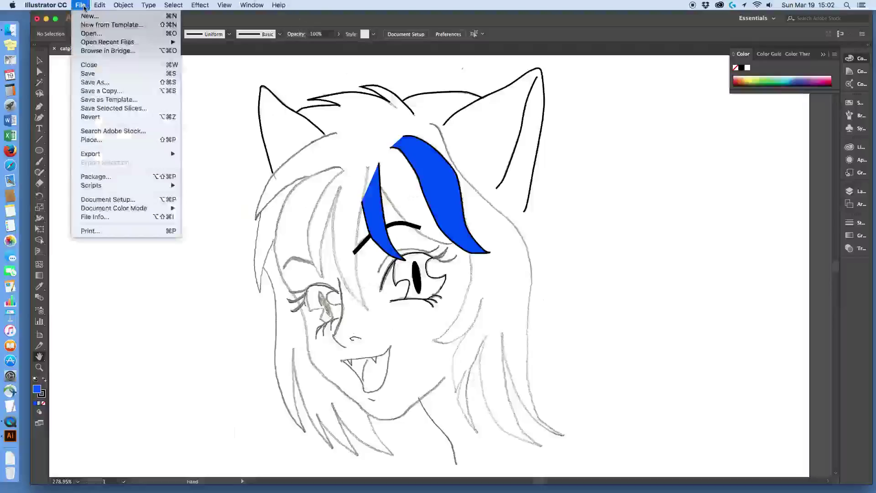
pyautogui.click(94, 82)
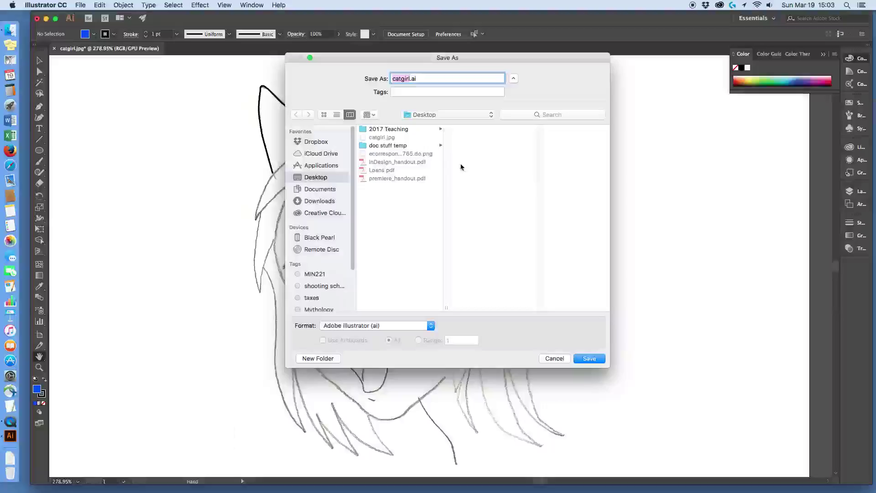
pyautogui.click(557, 358)
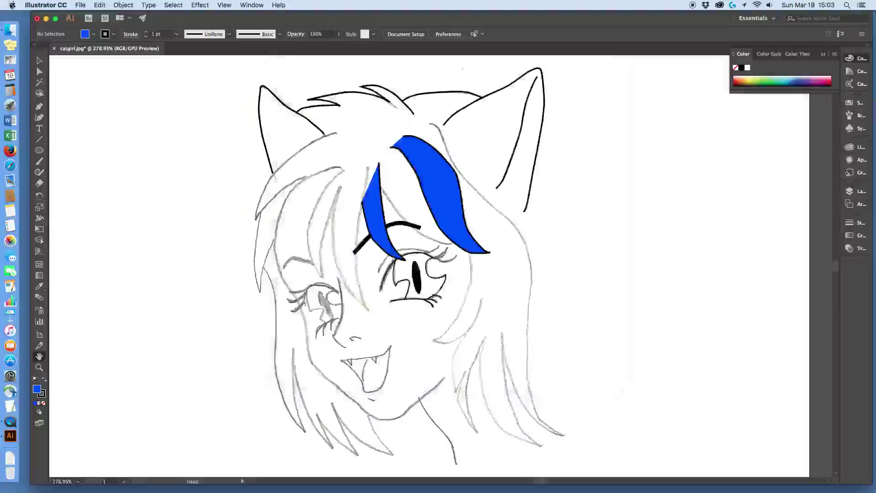